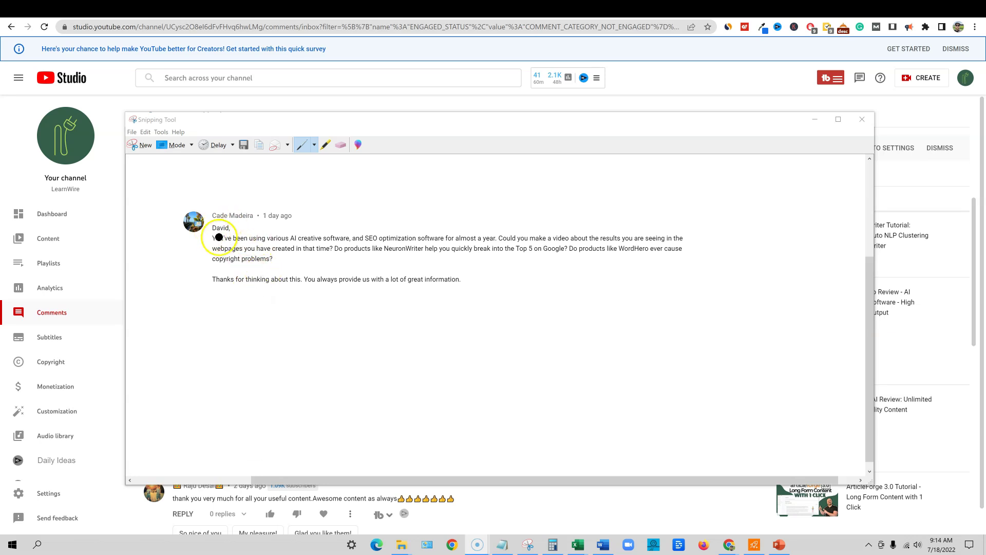
# Underline 'copyright problems?' in the captured comment and loop black pen ink around the whole comment.
pyautogui.moveTo(411, 123)
pyautogui.mouseDown()
pyautogui.moveTo(426, 123)
pyautogui.moveTo(413, 124)
pyautogui.mouseUp()
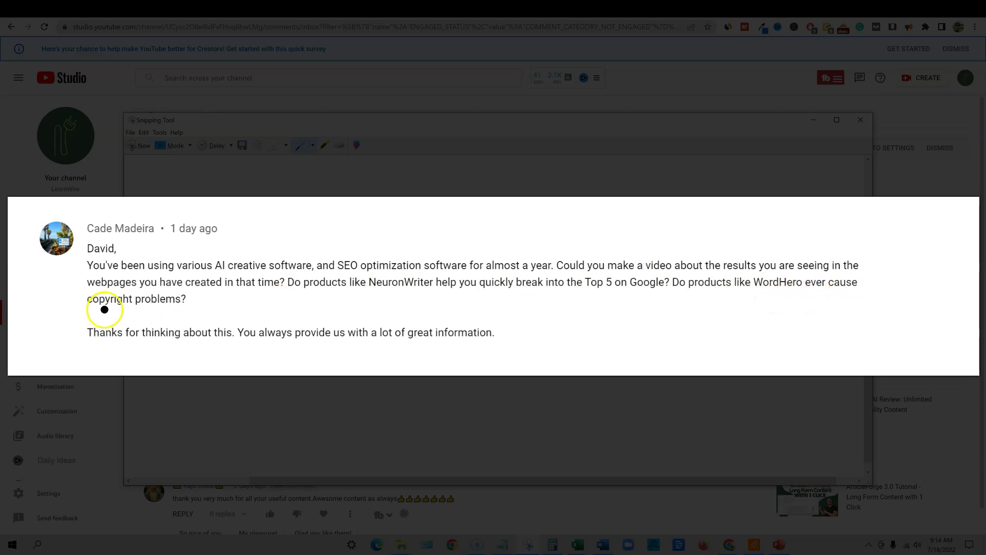
pyautogui.moveTo(87, 310); pyautogui.dragTo(188, 310)
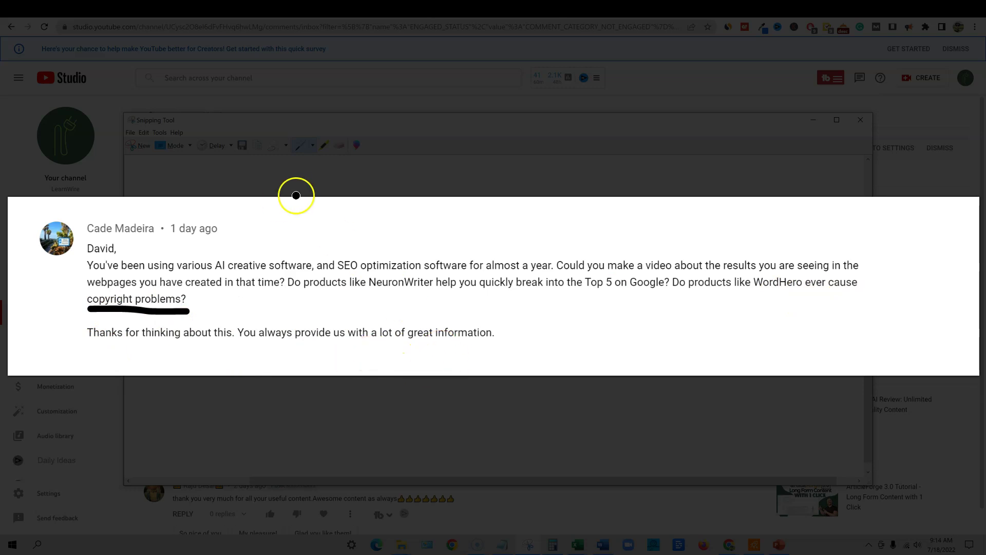
pyautogui.moveTo(120, 203)
pyautogui.mouseDown()
pyautogui.moveTo(48, 227)
pyautogui.moveTo(272, 313)
pyautogui.moveTo(935, 291)
pyautogui.moveTo(238, 198)
pyautogui.moveTo(101, 200)
pyautogui.mouseUp()
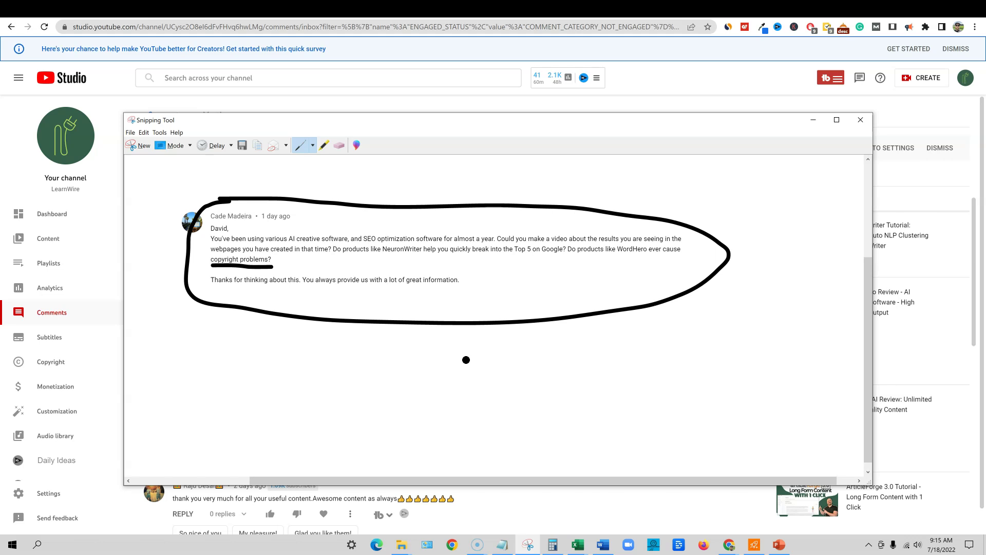
# Move the capture window aside and bring up the PowerPoint keyword rankings table slide.
pyautogui.click(490, 359)
pyautogui.moveTo(459, 122)
pyautogui.mouseDown()
pyautogui.moveTo(469, 127)
pyautogui.moveTo(452, 128)
pyautogui.mouseUp()
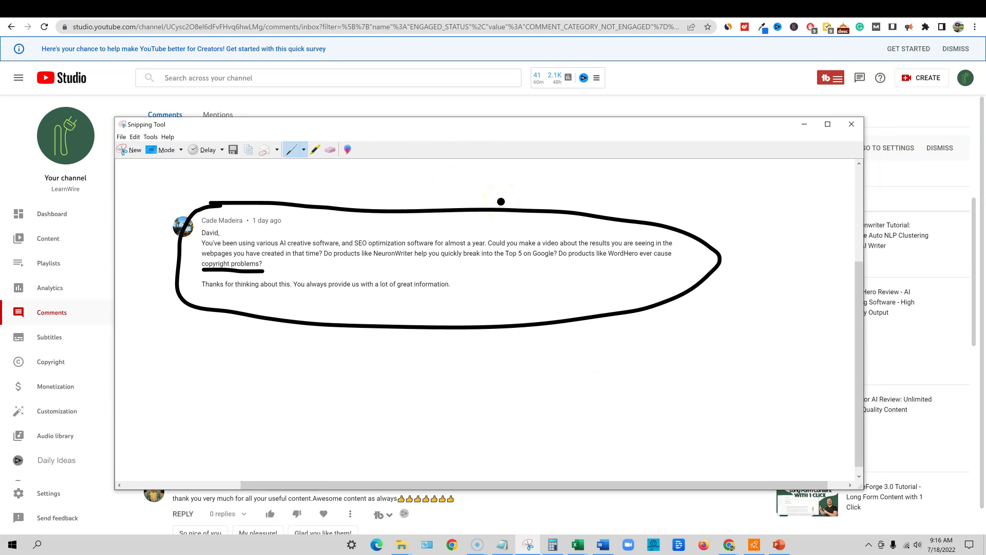
pyautogui.click(508, 214)
pyautogui.moveTo(508, 214); pyautogui.dragTo(503, 211)
pyautogui.click(554, 204)
pyautogui.click(565, 308)
pyautogui.click(778, 545)
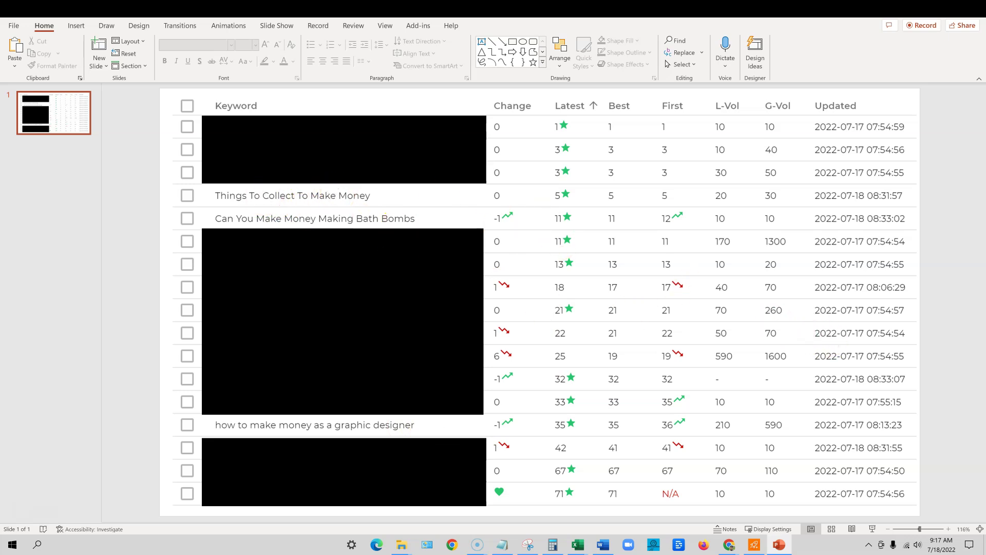
# Maximize the Excel workbook on its Realistic Pay sheet and select the Keyword Tool entries in column B.
pyautogui.hotkey('alt', 'Tab')
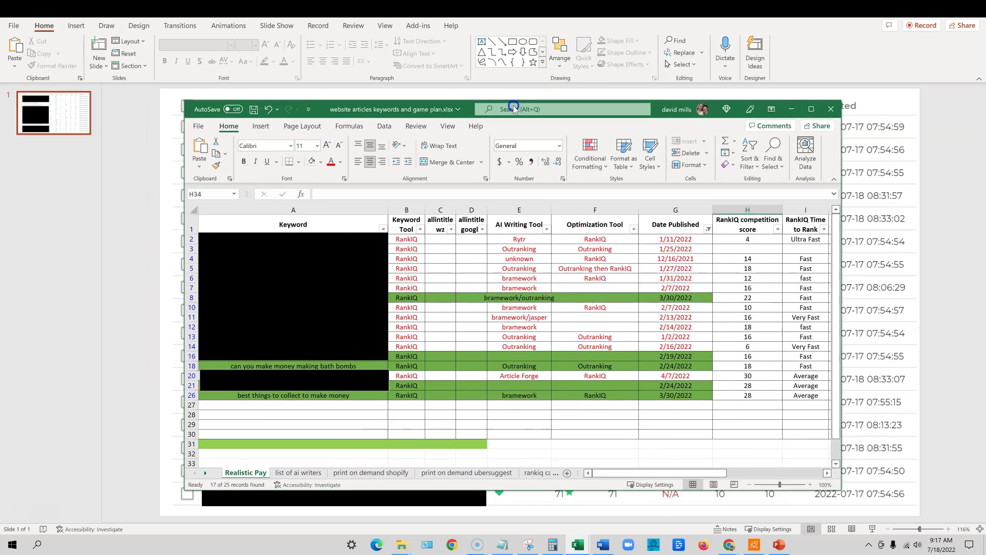
pyautogui.click(810, 109)
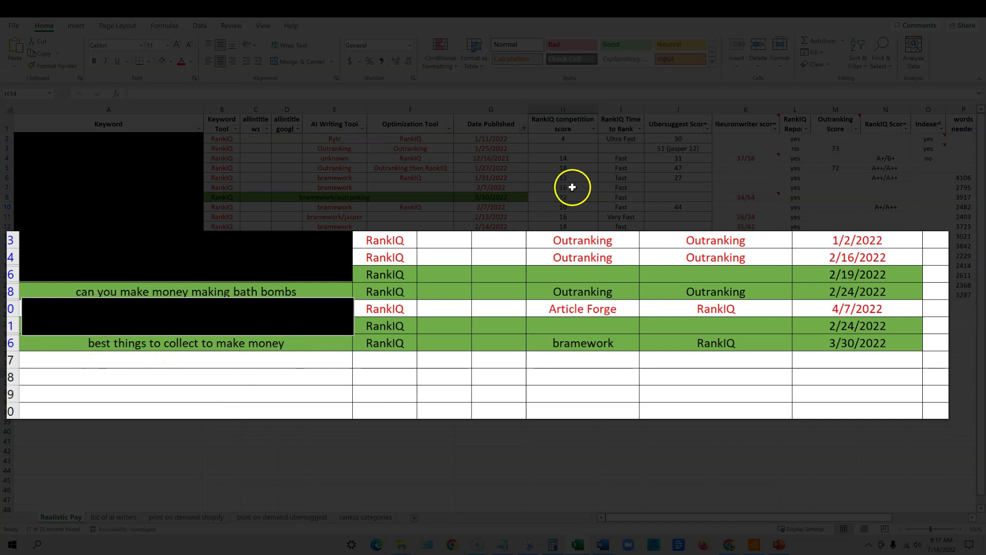
pyautogui.moveTo(226, 139); pyautogui.dragTo(390, 346)
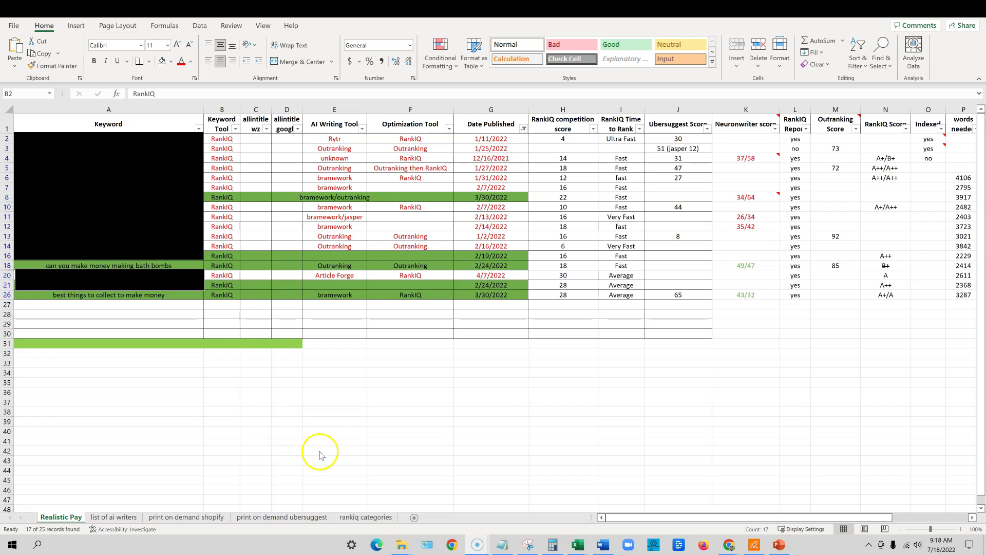
pyautogui.click(228, 136)
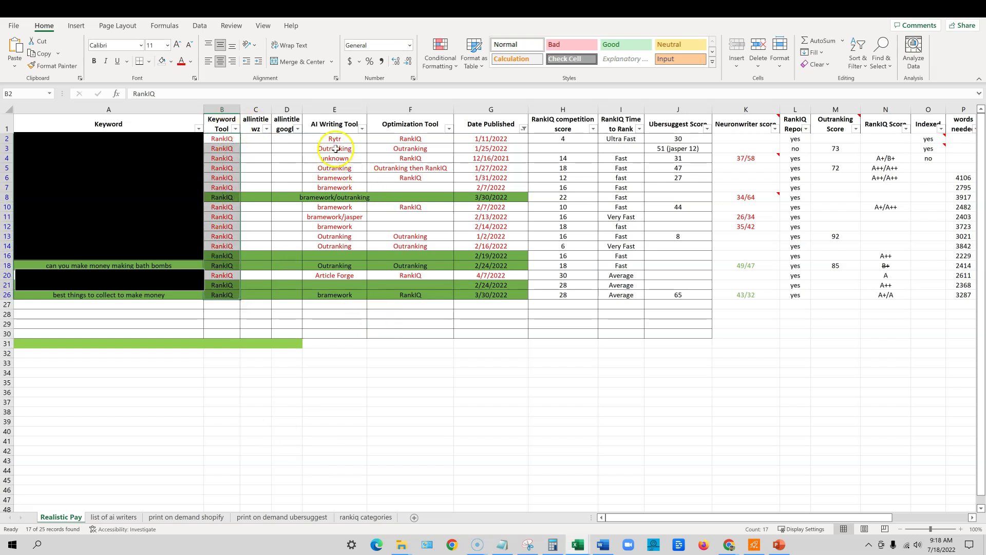
pyautogui.moveTo(334, 138); pyautogui.dragTo(349, 155)
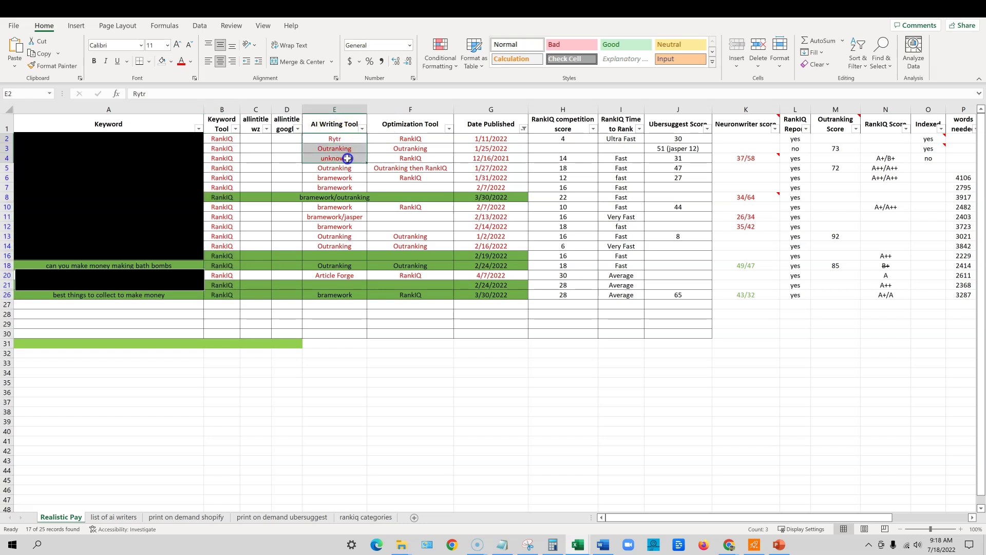
pyautogui.moveTo(226, 158); pyautogui.dragTo(344, 160)
pyautogui.click(347, 159)
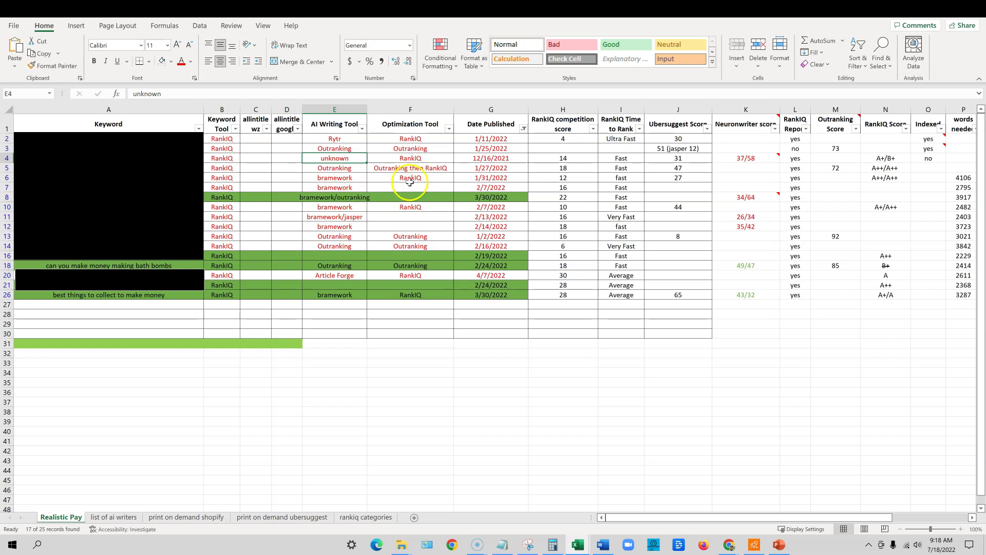
pyautogui.click(409, 159)
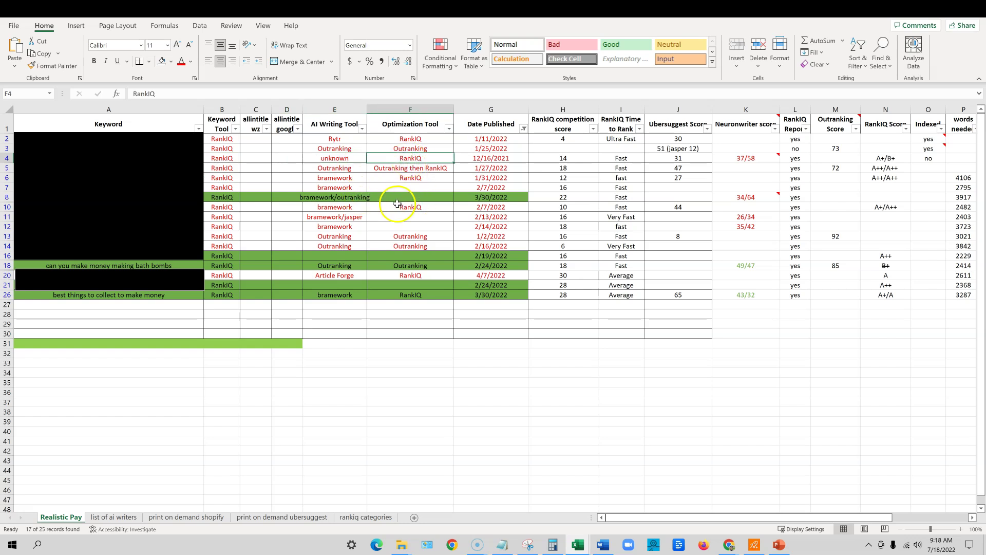
pyautogui.click(224, 159)
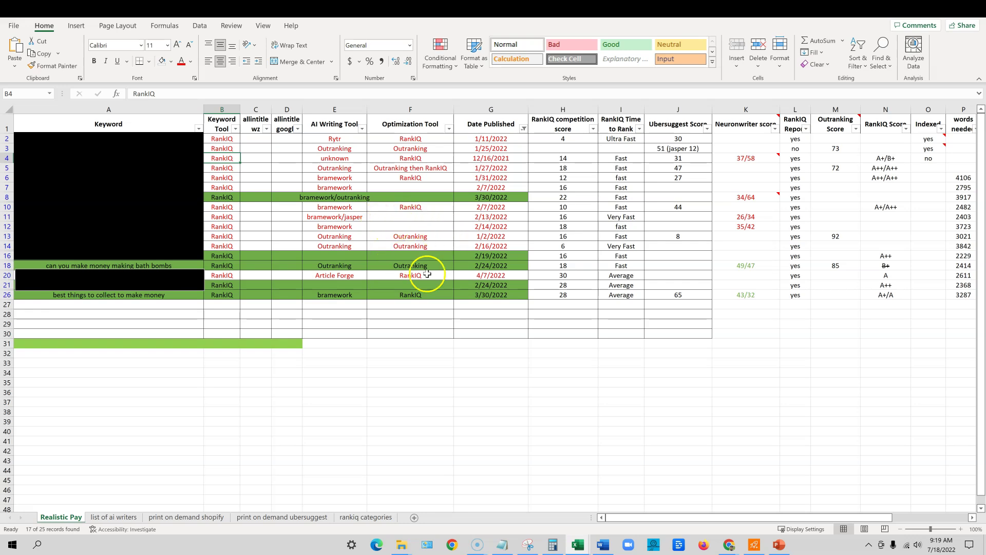
pyautogui.click(322, 266)
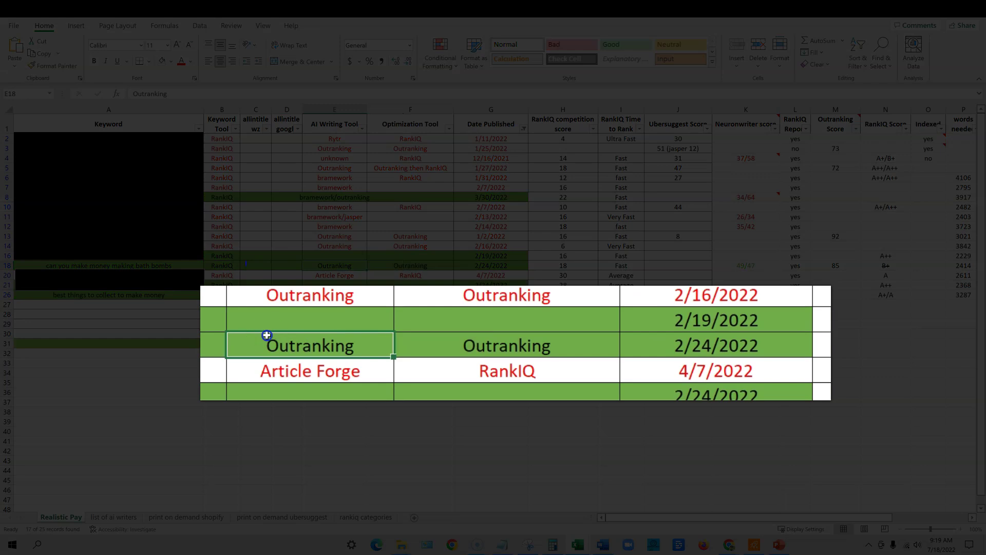
pyautogui.moveTo(266, 335); pyautogui.dragTo(469, 335)
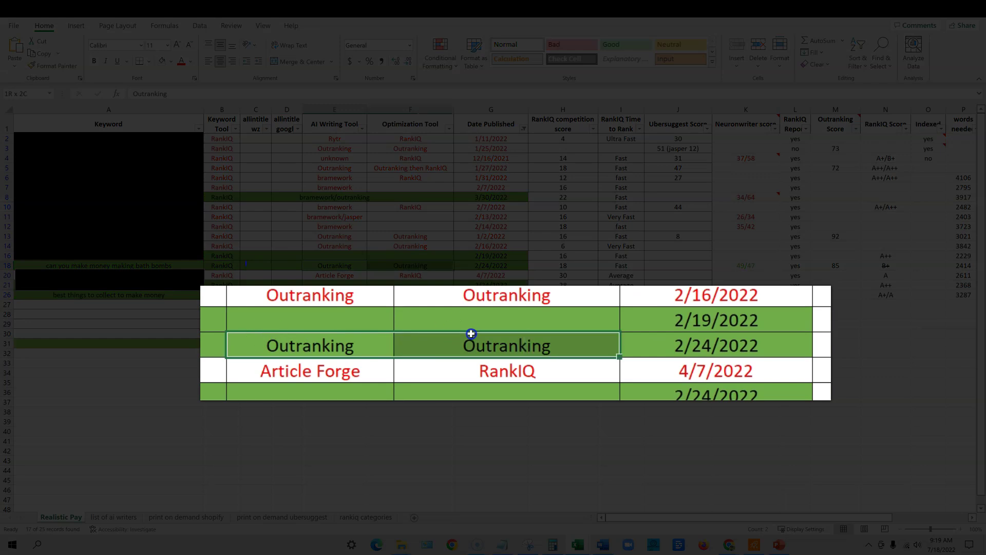
pyautogui.click(534, 345)
pyautogui.moveTo(362, 355); pyautogui.dragTo(504, 345)
pyautogui.click(508, 346)
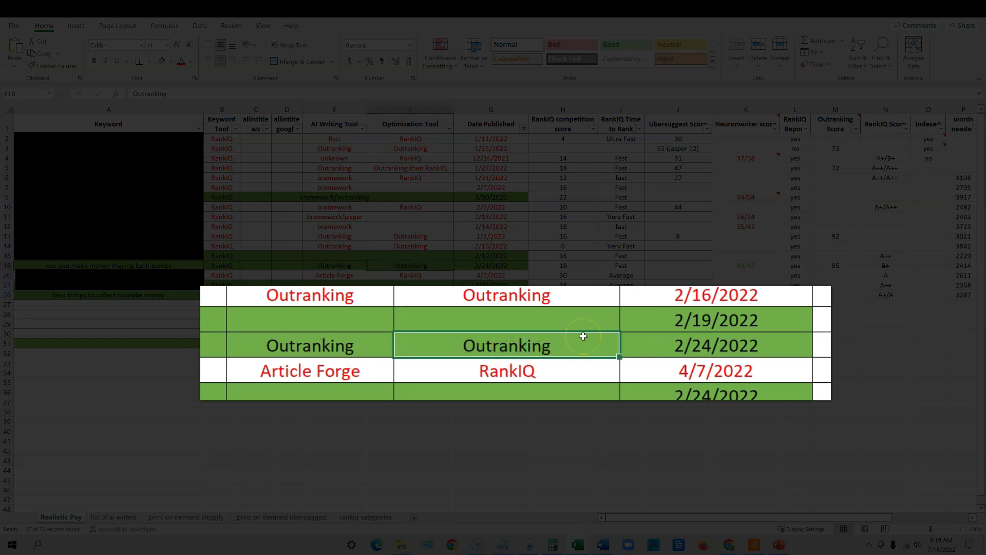
pyautogui.click(650, 346)
pyautogui.moveTo(650, 347); pyautogui.dragTo(352, 267)
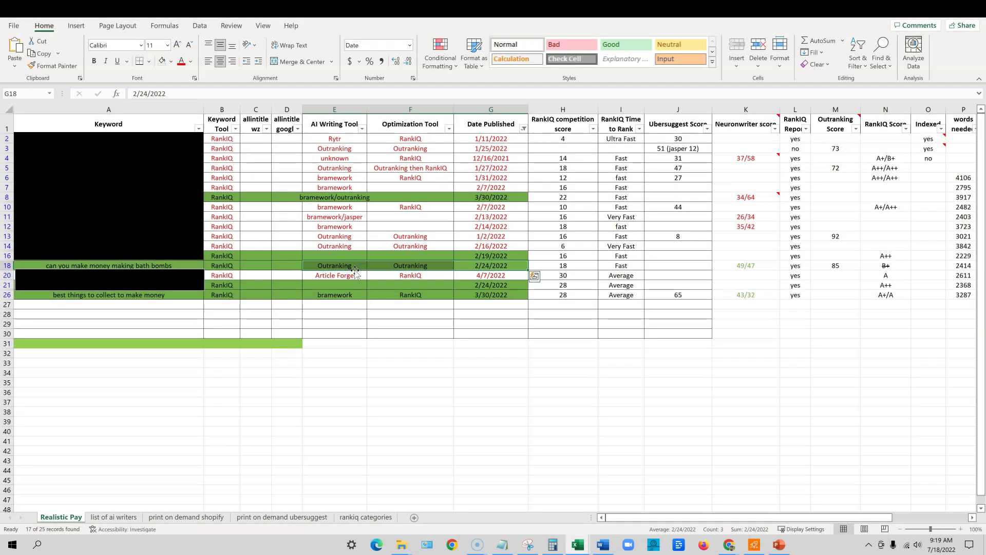
pyautogui.moveTo(355, 269); pyautogui.dragTo(339, 266)
pyautogui.click(337, 265)
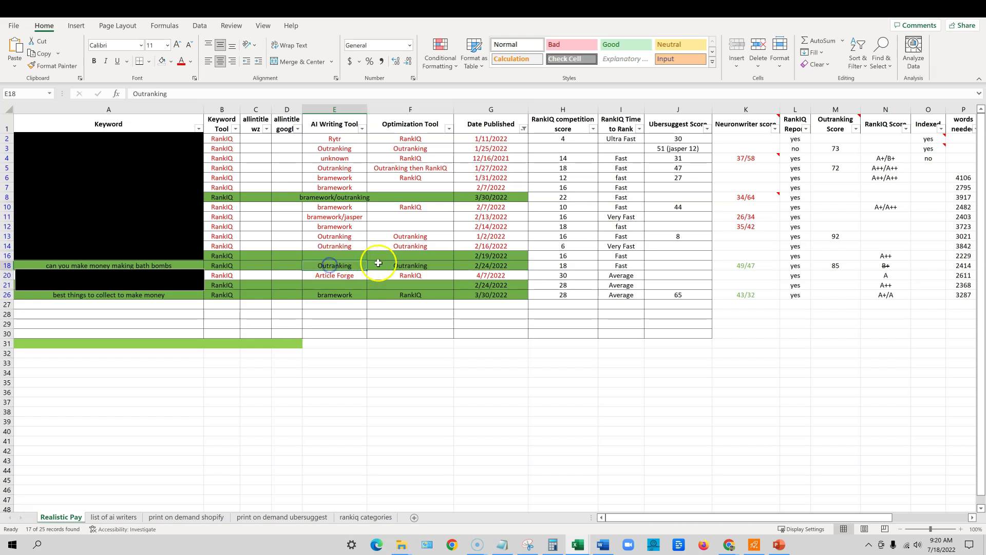
pyautogui.click(397, 265)
pyautogui.click(348, 265)
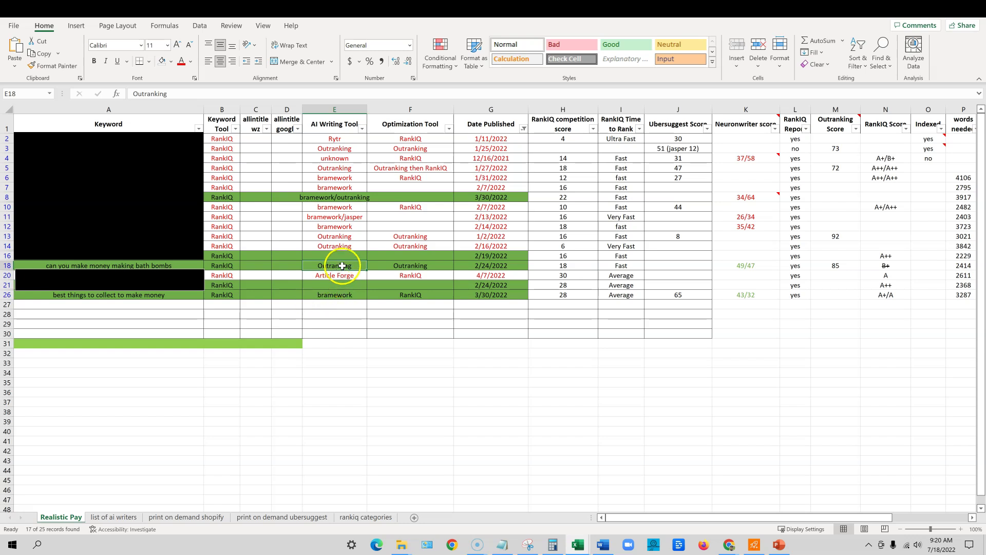
pyautogui.moveTo(385, 266); pyautogui.dragTo(319, 266)
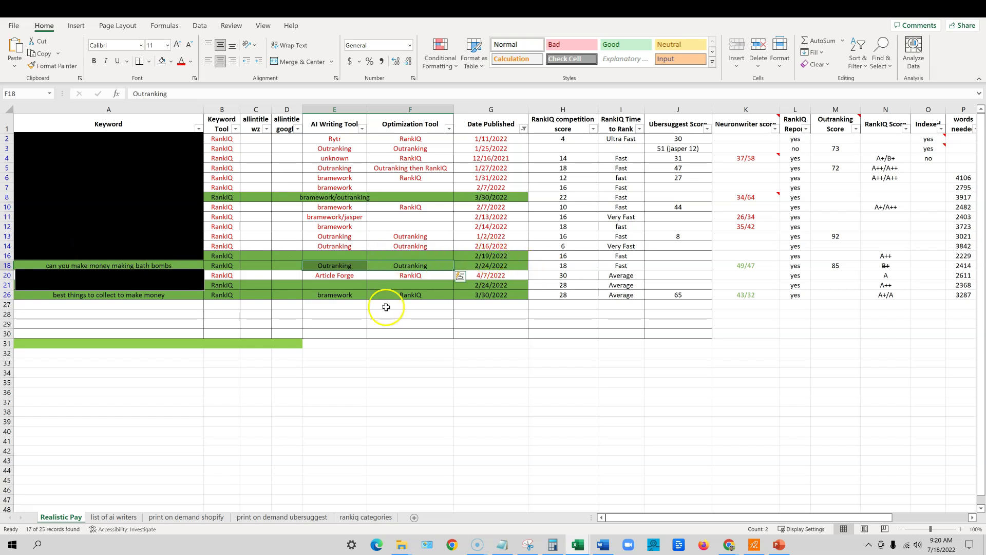
pyautogui.click(417, 266)
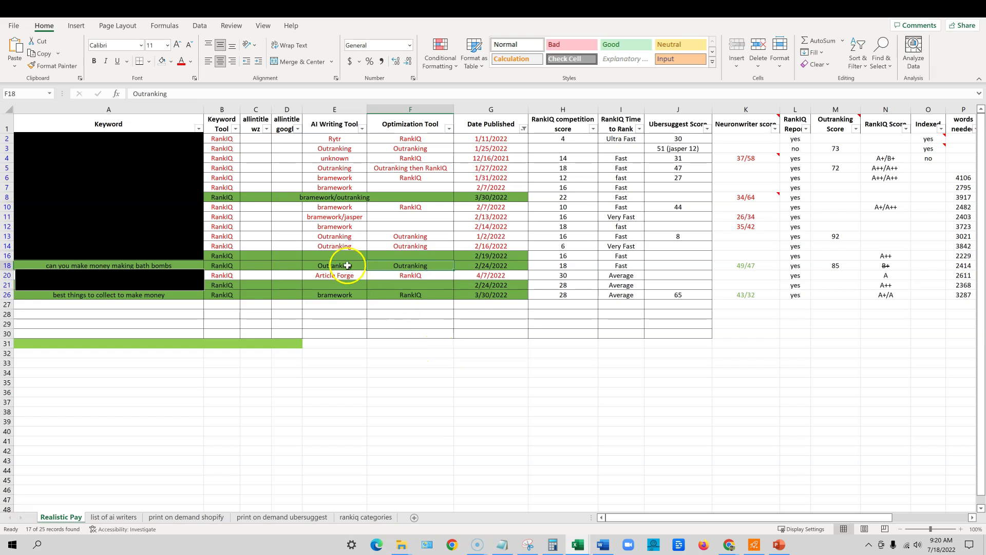
pyautogui.click(348, 266)
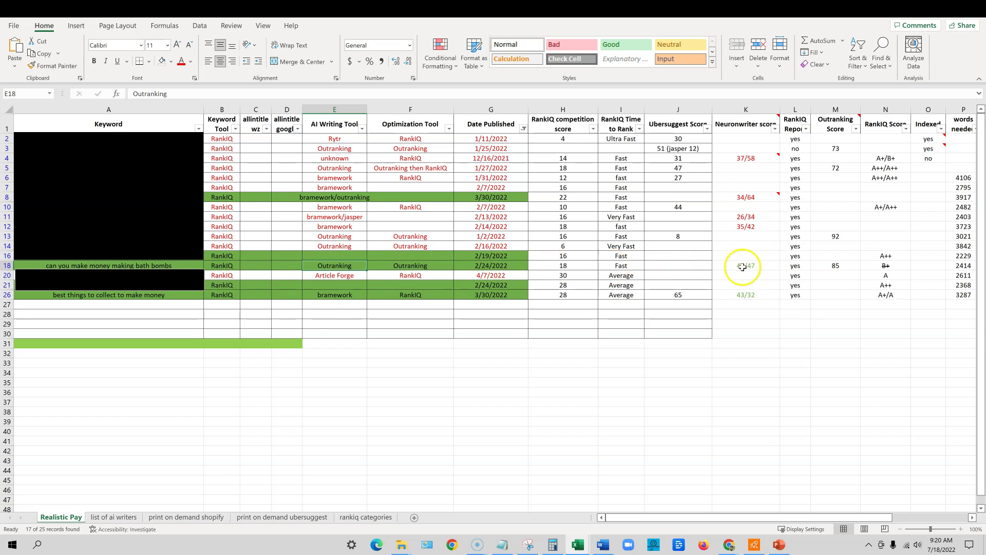
pyautogui.moveTo(743, 121); pyautogui.dragTo(740, 315)
pyautogui.click(432, 314)
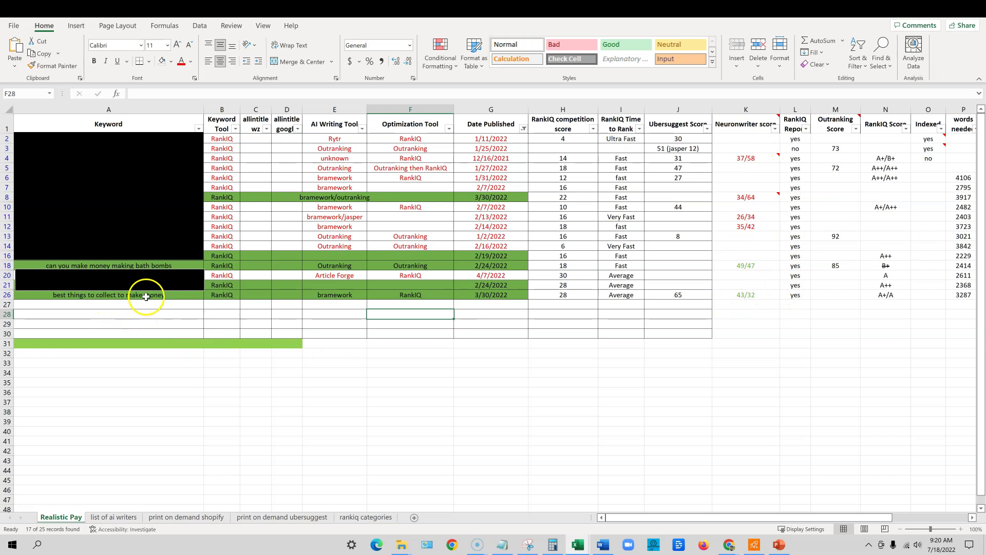
pyautogui.click(333, 294)
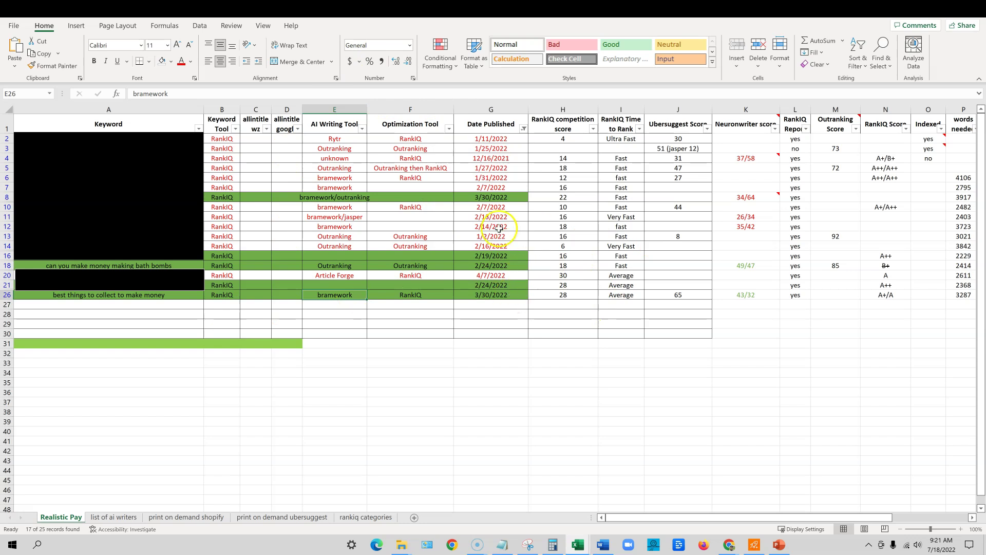
pyautogui.click(352, 295)
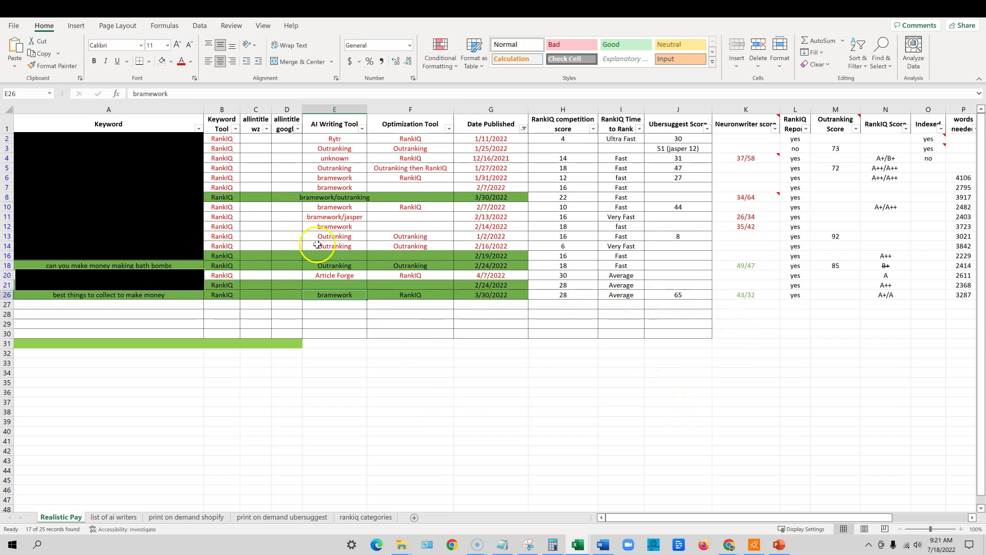
pyautogui.click(349, 265)
pyautogui.click(351, 198)
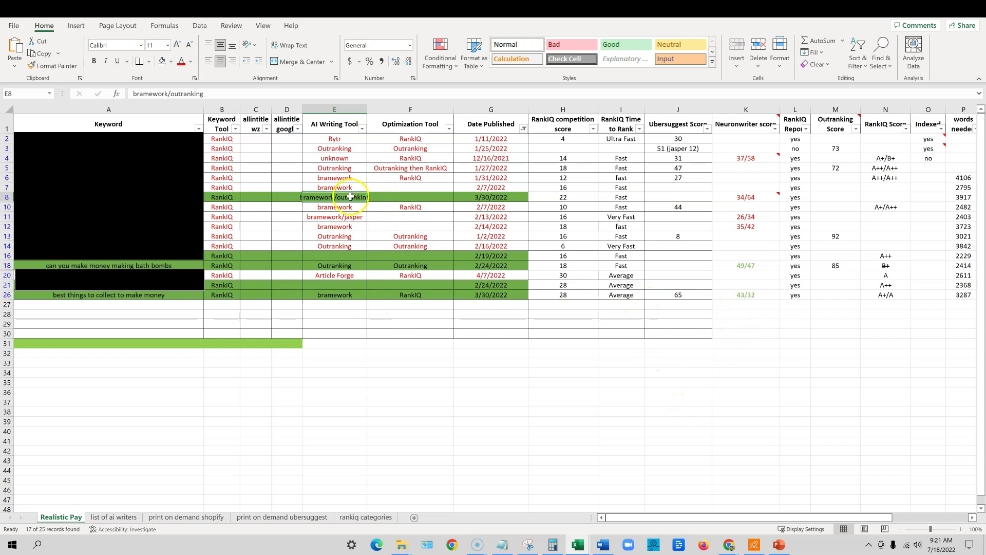
pyautogui.click(343, 193)
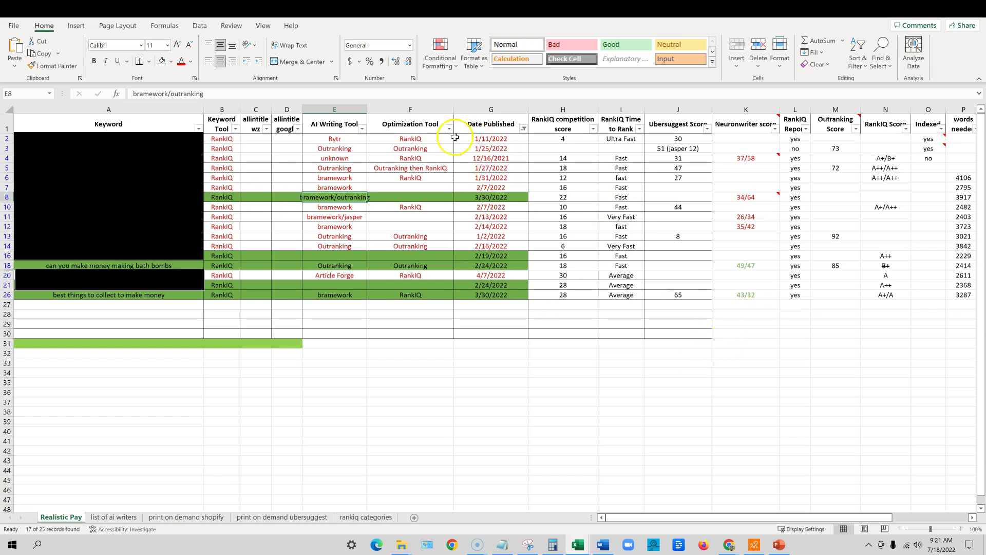
pyautogui.moveTo(229, 138); pyautogui.dragTo(497, 184)
pyautogui.moveTo(244, 205); pyautogui.dragTo(497, 245)
pyautogui.click(365, 170)
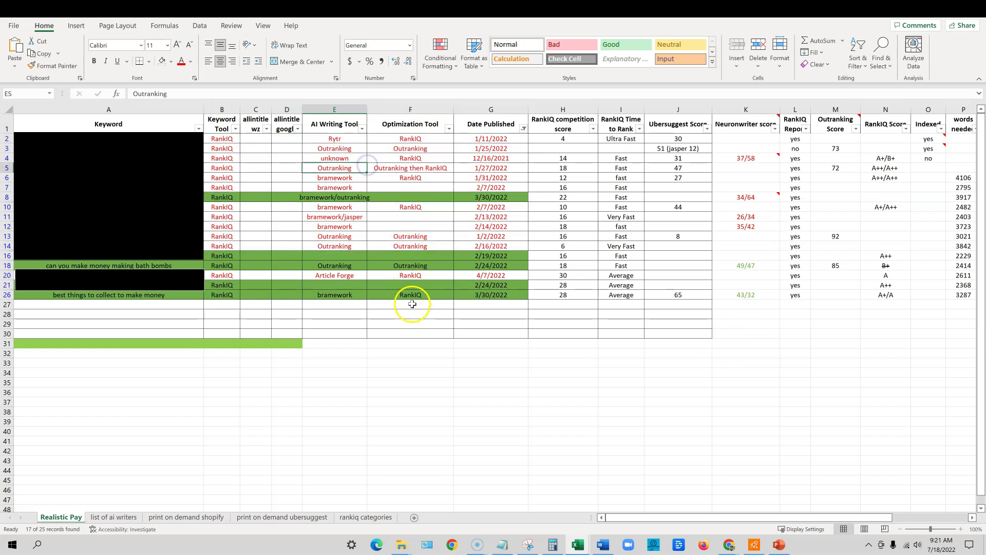
pyautogui.moveTo(221, 140); pyautogui.dragTo(495, 187)
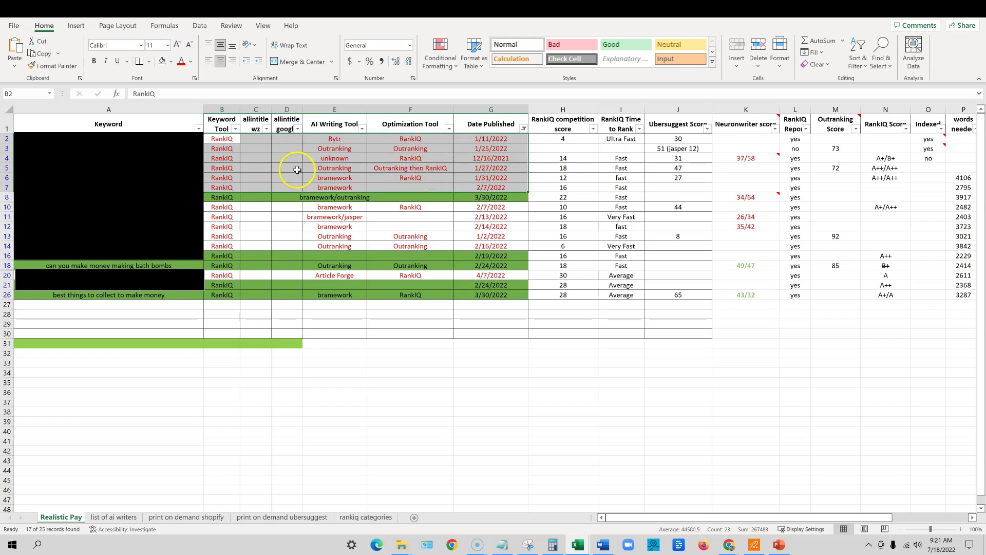
pyautogui.moveTo(510, 207); pyautogui.dragTo(226, 242)
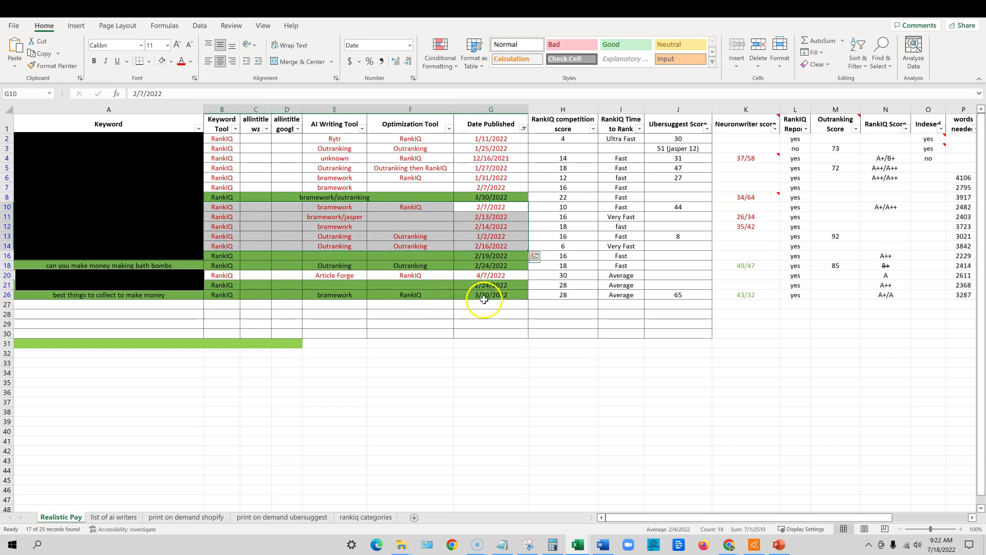
pyautogui.moveTo(494, 285)
pyautogui.mouseDown()
pyautogui.moveTo(197, 295)
pyautogui.moveTo(502, 293)
pyautogui.mouseUp()
pyautogui.moveTo(493, 256); pyautogui.dragTo(239, 262)
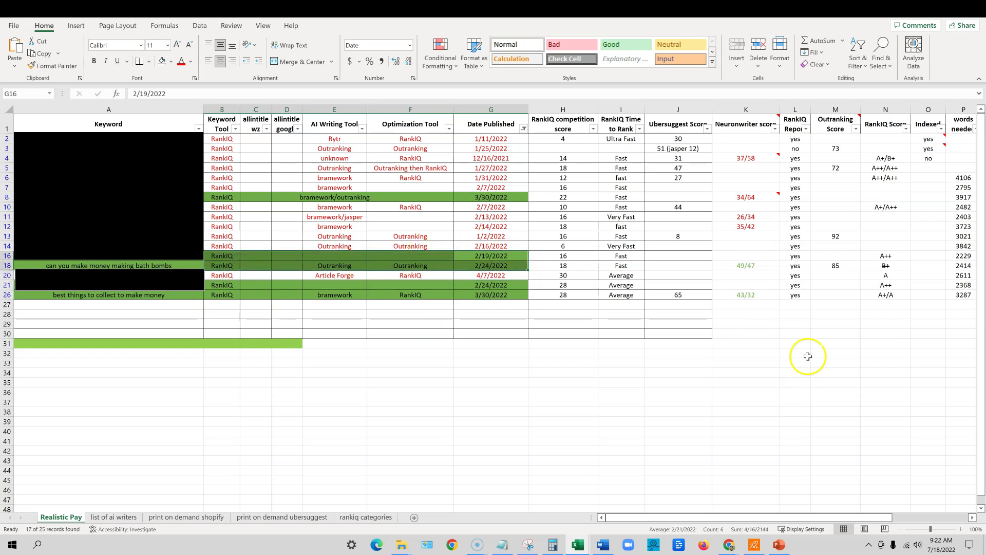
pyautogui.moveTo(749, 124); pyautogui.dragTo(751, 305)
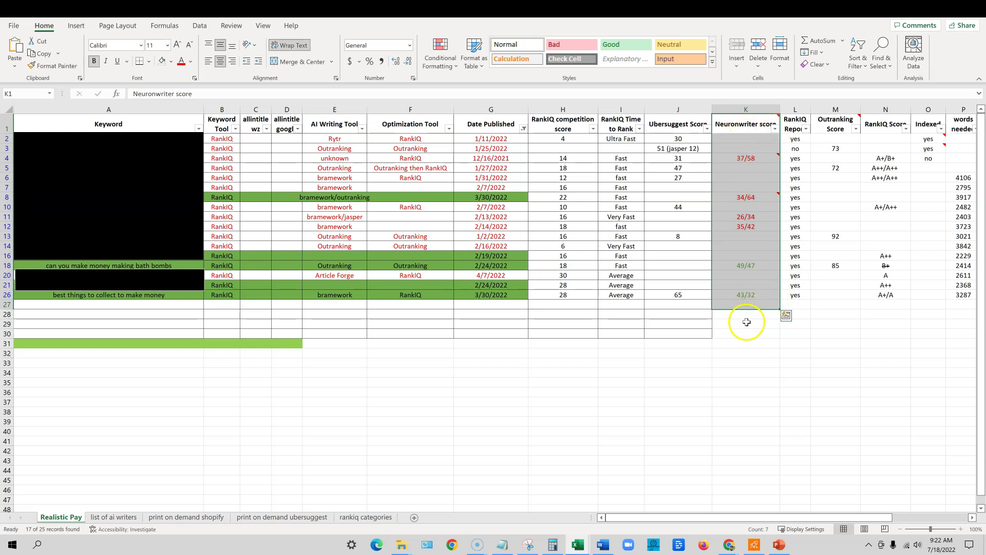
pyautogui.click(747, 285)
pyautogui.click(742, 266)
pyautogui.click(761, 307)
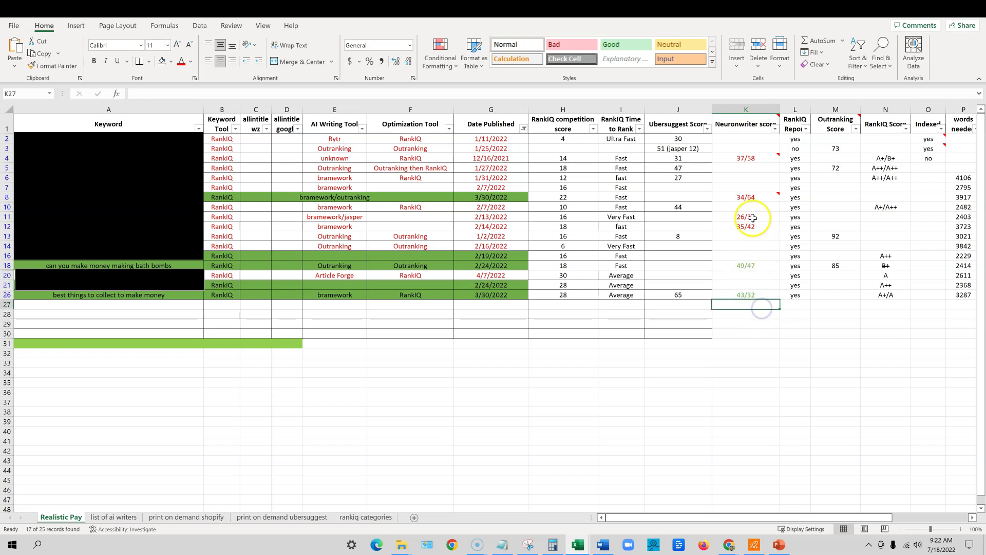
pyautogui.click(749, 294)
pyautogui.moveTo(745, 265); pyautogui.dragTo(748, 298)
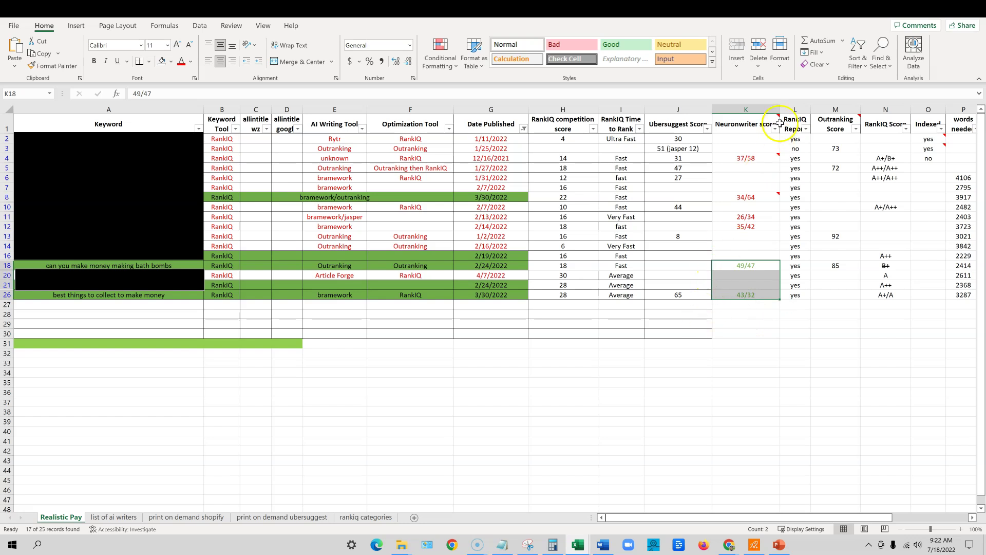
pyautogui.moveTo(778, 117)
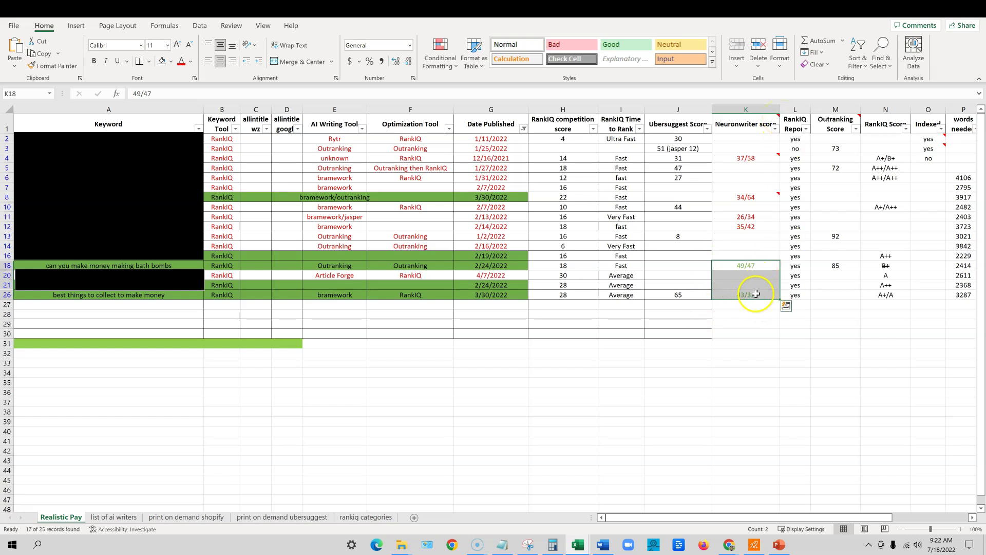
pyautogui.click(758, 264)
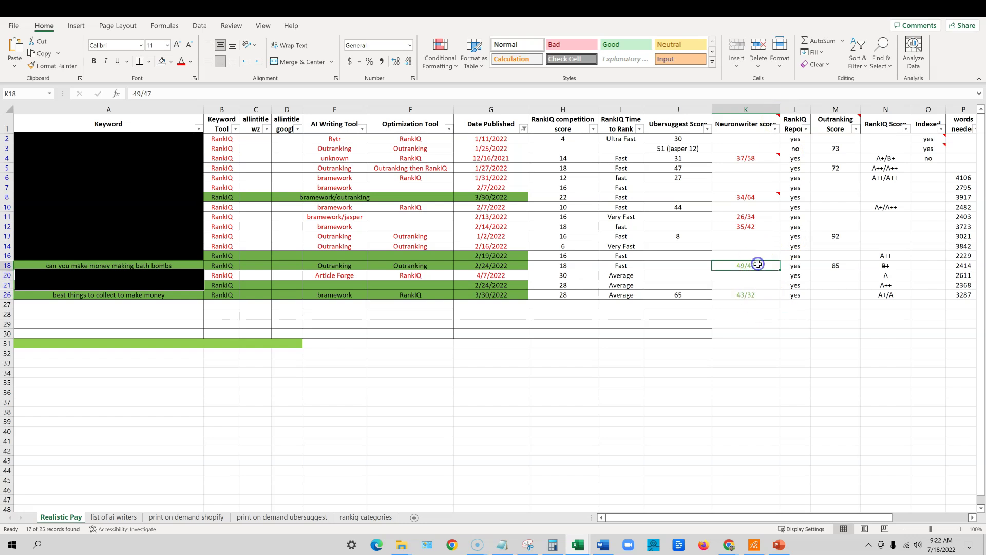
pyautogui.click(747, 295)
pyautogui.click(743, 266)
pyautogui.click(746, 294)
pyautogui.click(748, 267)
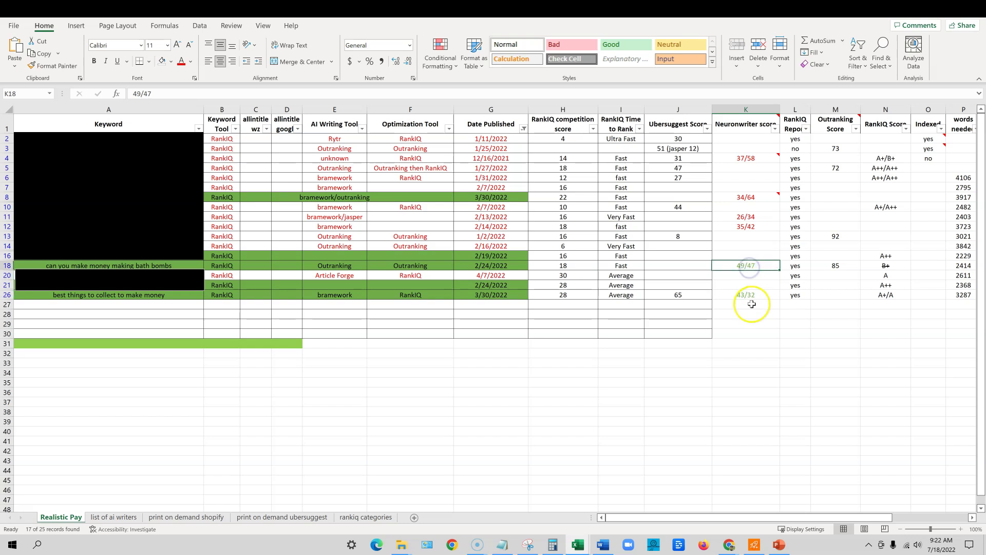
pyautogui.moveTo(747, 263); pyautogui.dragTo(644, 267)
pyautogui.moveTo(749, 294); pyautogui.dragTo(493, 294)
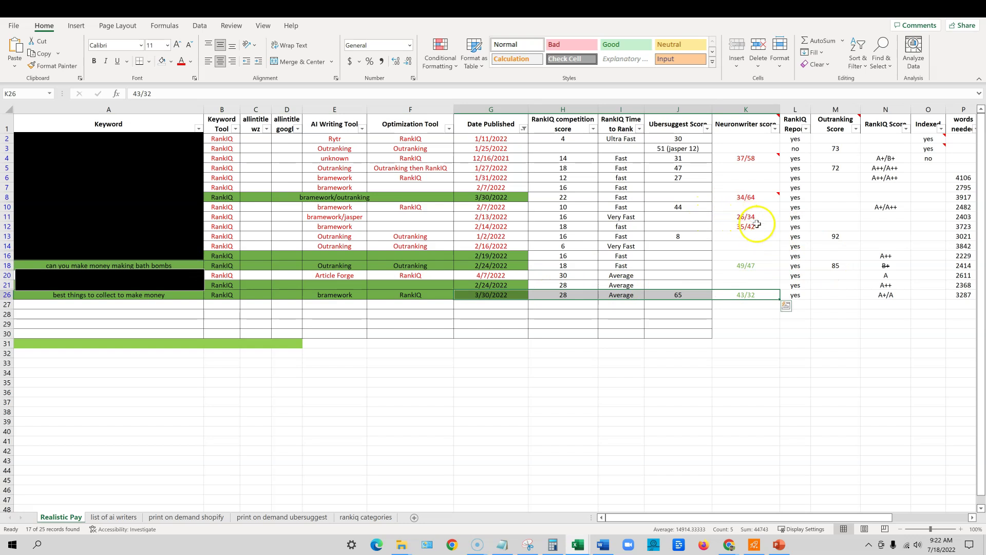
pyautogui.moveTo(754, 218); pyautogui.dragTo(337, 227)
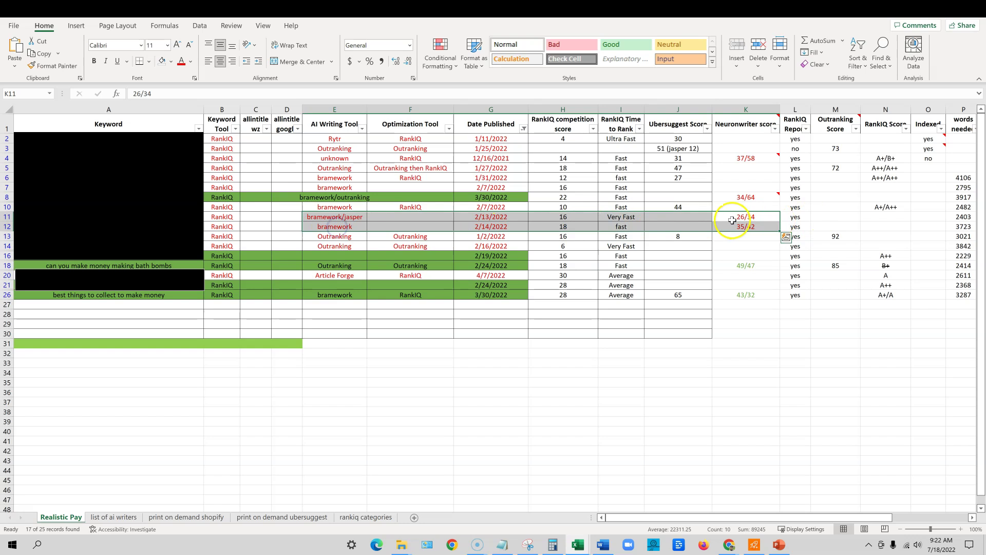
pyautogui.click(750, 216)
pyautogui.moveTo(749, 216)
pyautogui.mouseDown()
pyautogui.moveTo(744, 225)
pyautogui.moveTo(755, 222)
pyautogui.moveTo(730, 226)
pyautogui.moveTo(751, 226)
pyautogui.mouseUp()
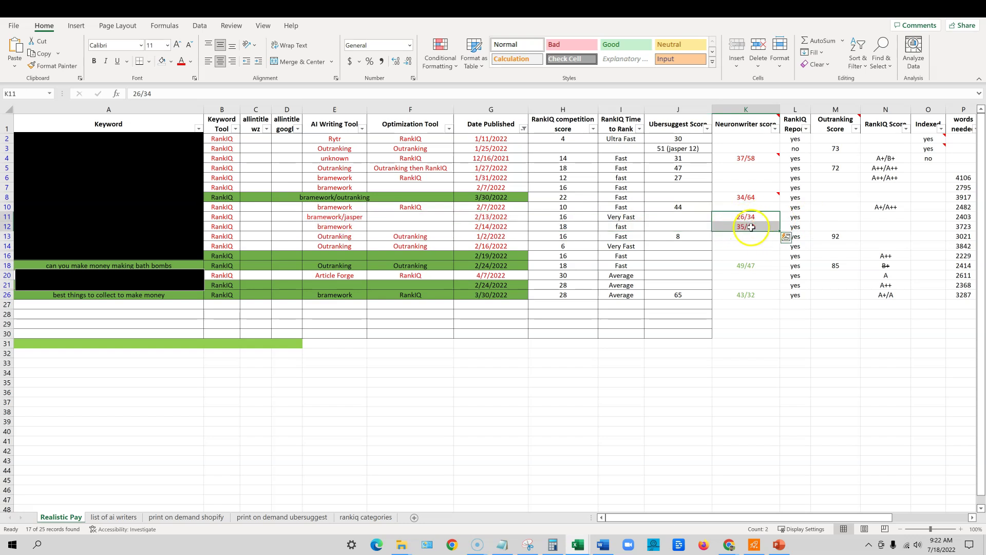
pyautogui.click(759, 158)
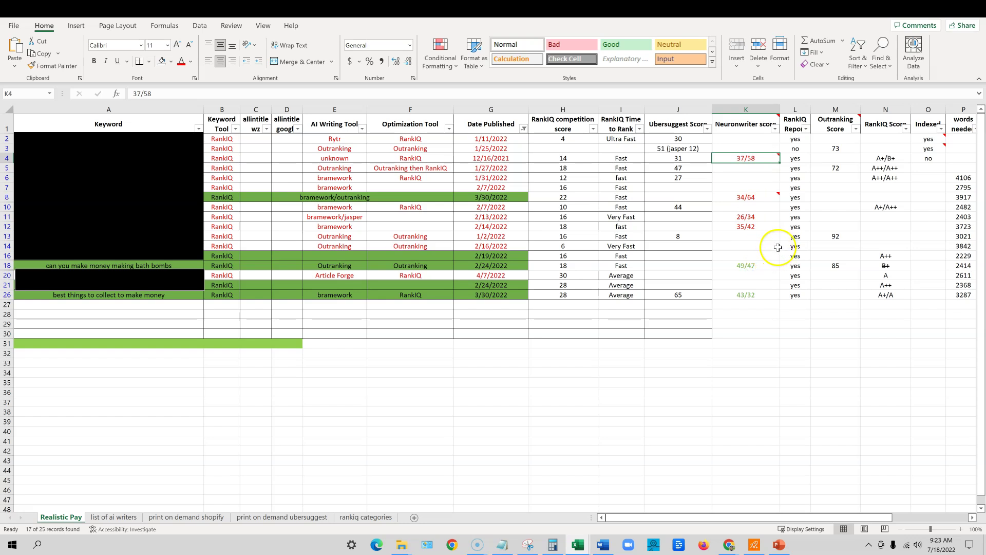
pyautogui.moveTo(757, 159)
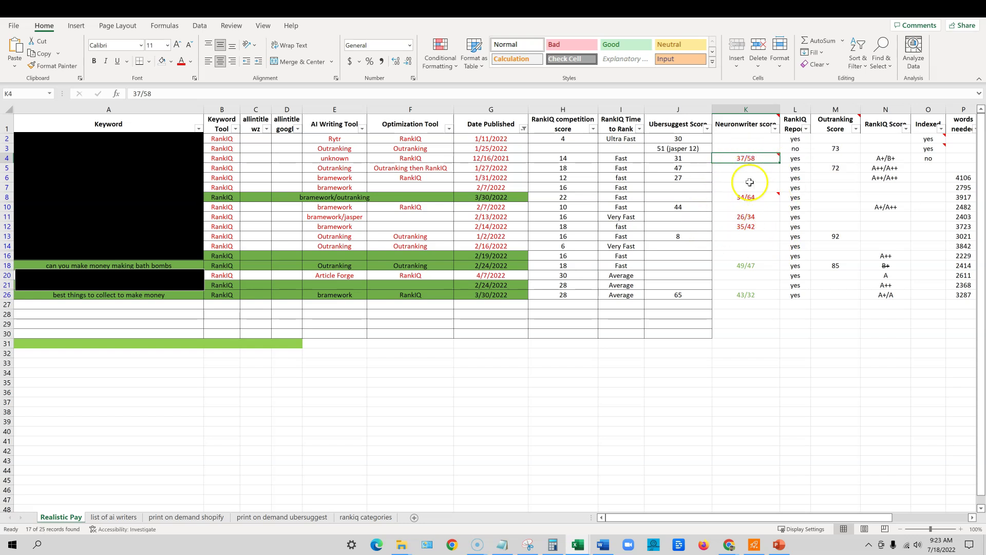
pyautogui.moveTo(747, 157)
pyautogui.mouseDown()
pyautogui.moveTo(248, 148)
pyautogui.moveTo(299, 162)
pyautogui.moveTo(255, 154)
pyautogui.moveTo(692, 170)
pyautogui.moveTo(676, 159)
pyautogui.moveTo(476, 159)
pyautogui.moveTo(752, 157)
pyautogui.mouseUp()
pyautogui.moveTo(758, 157)
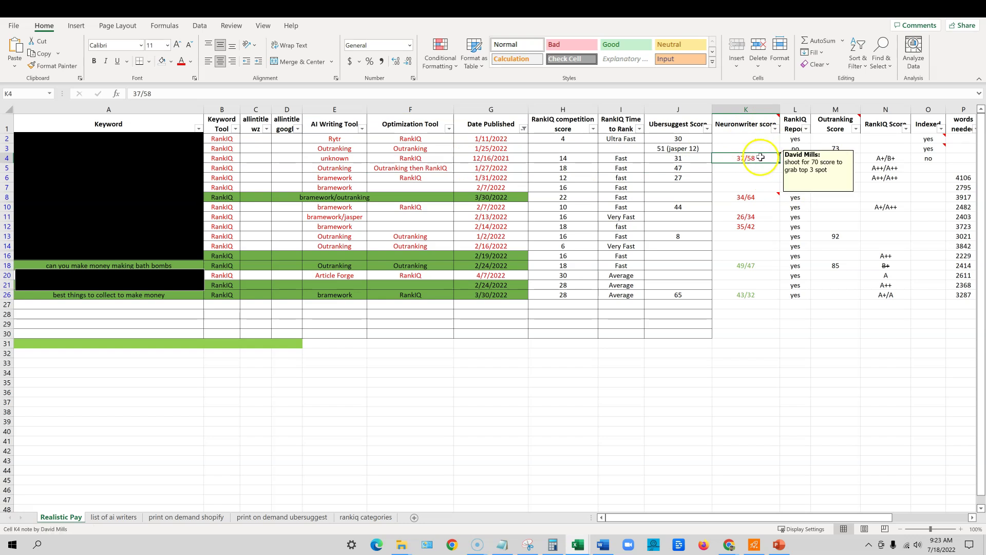
pyautogui.moveTo(760, 157); pyautogui.dragTo(759, 232)
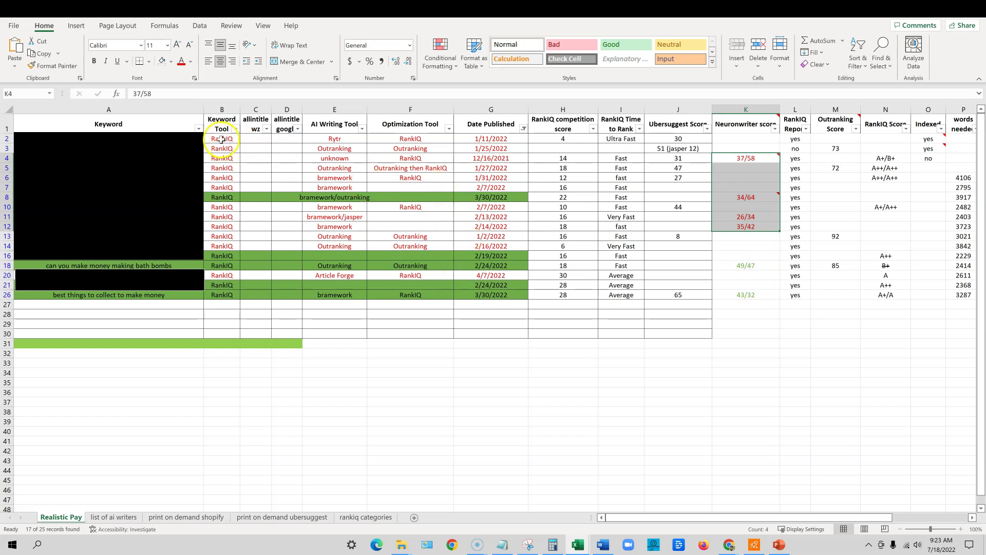
pyautogui.moveTo(221, 138); pyautogui.dragTo(781, 308)
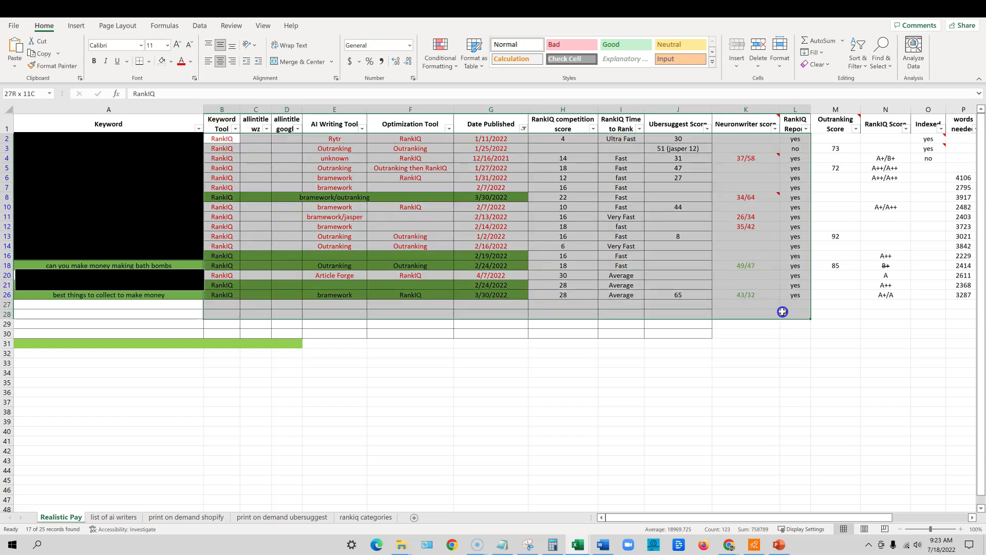
pyautogui.click(721, 335)
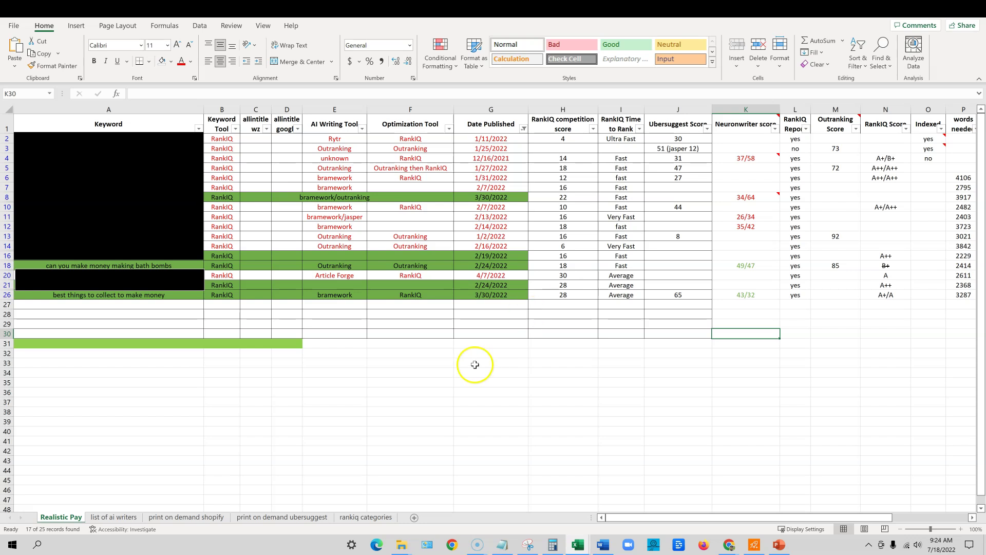
pyautogui.click(346, 295)
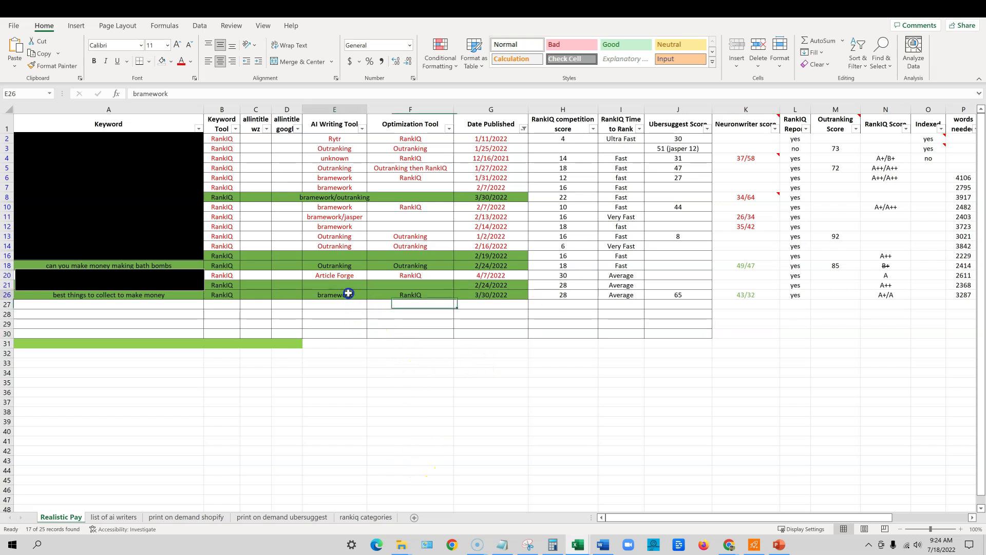
pyautogui.click(341, 267)
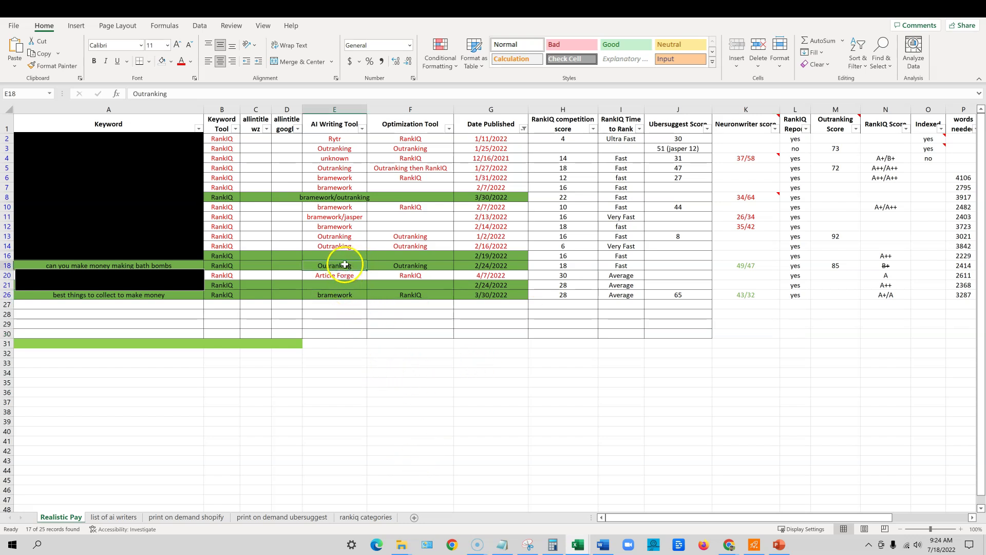
pyautogui.moveTo(331, 257); pyautogui.dragTo(346, 308)
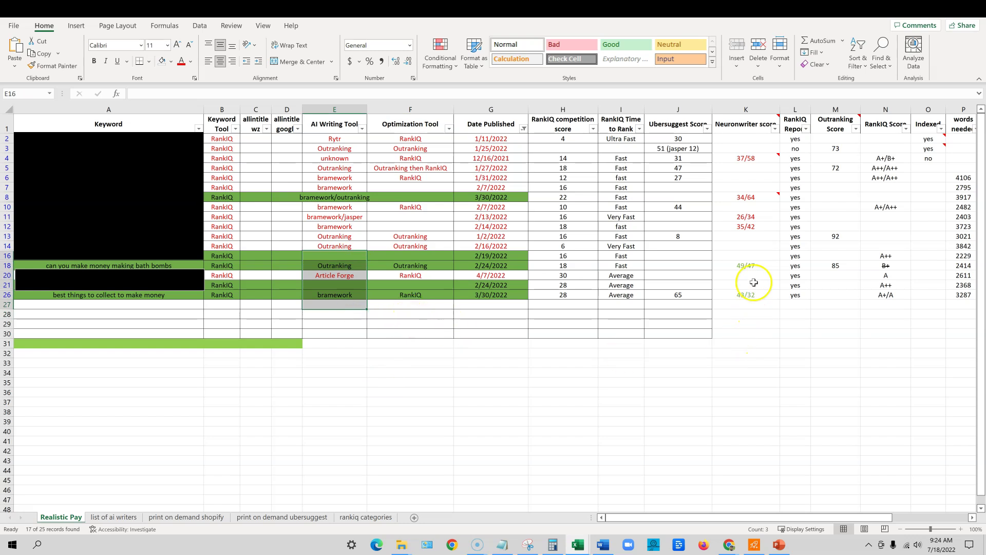
pyautogui.moveTo(751, 138); pyautogui.dragTo(759, 146)
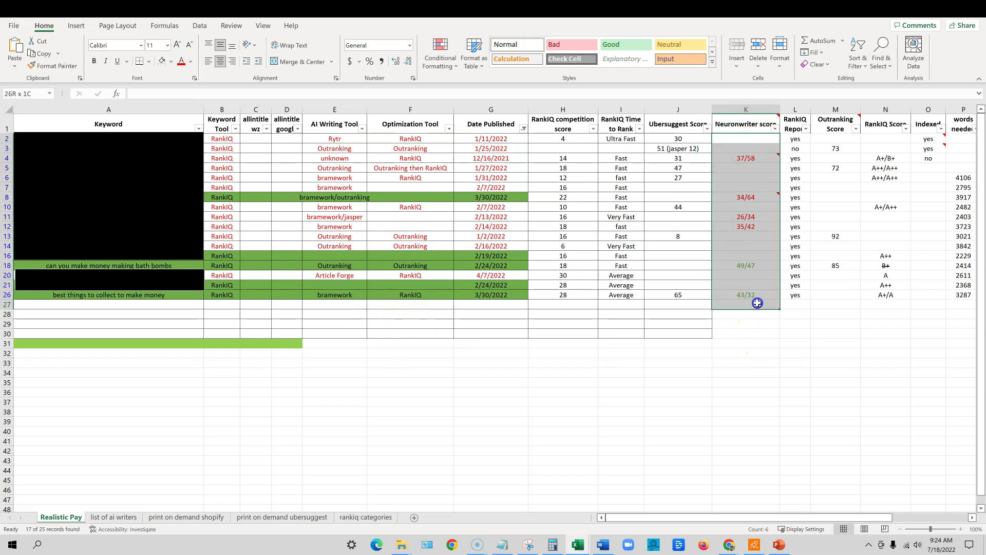
pyautogui.moveTo(757, 303); pyautogui.dragTo(757, 304)
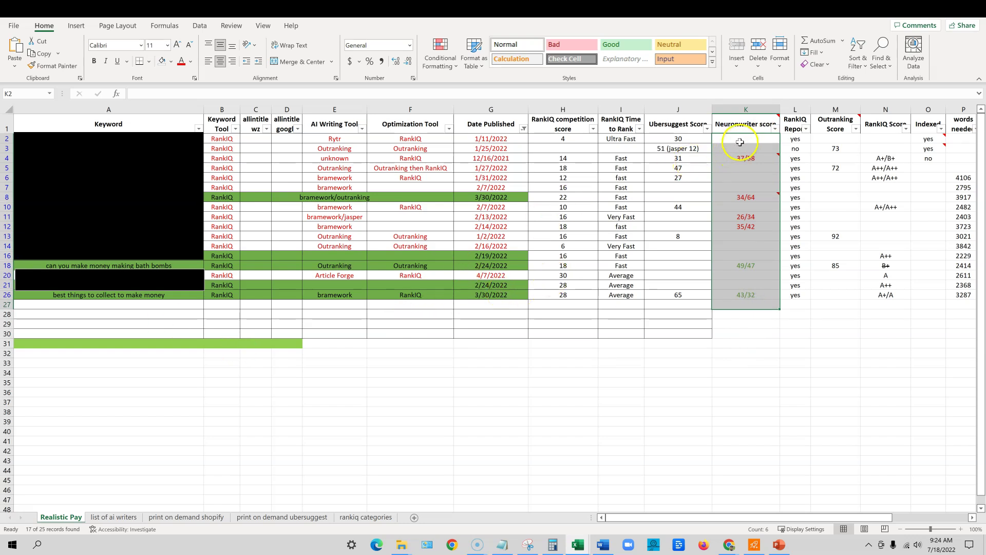
# Show the PowerPoint rank table slide with 'how to make money as a graphic designer' at position 35.
pyautogui.click(940, 10)
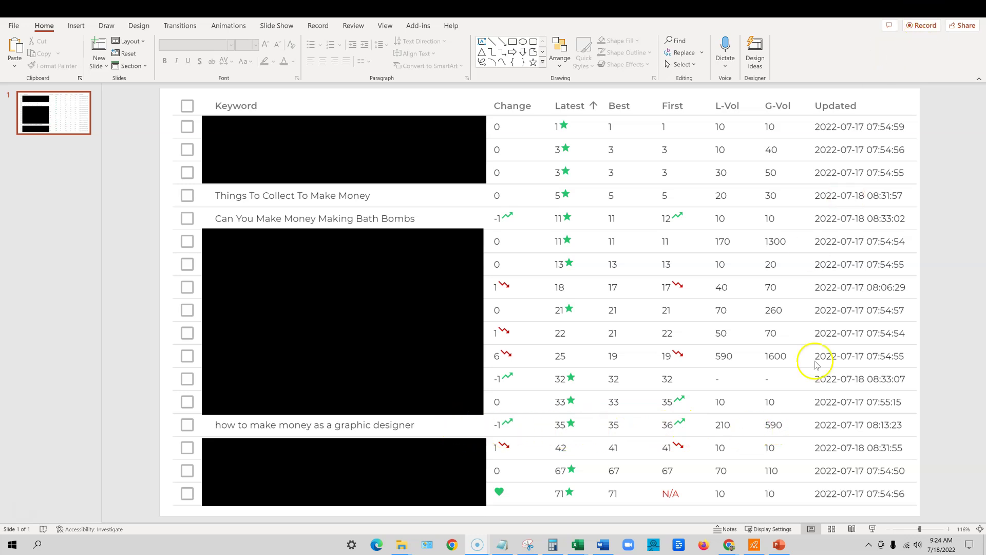
# Look over the Bramework 'Top 10 Ways to Make Money as a Graphic Designer' draft, selecting its title, before moving to NeuronWriter.
pyautogui.click(728, 544)
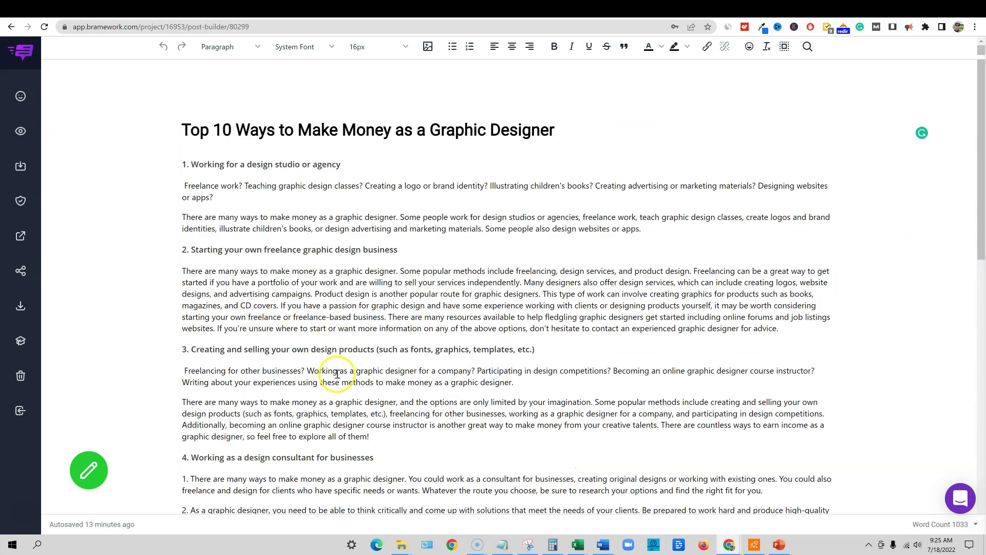
pyautogui.click(358, 211)
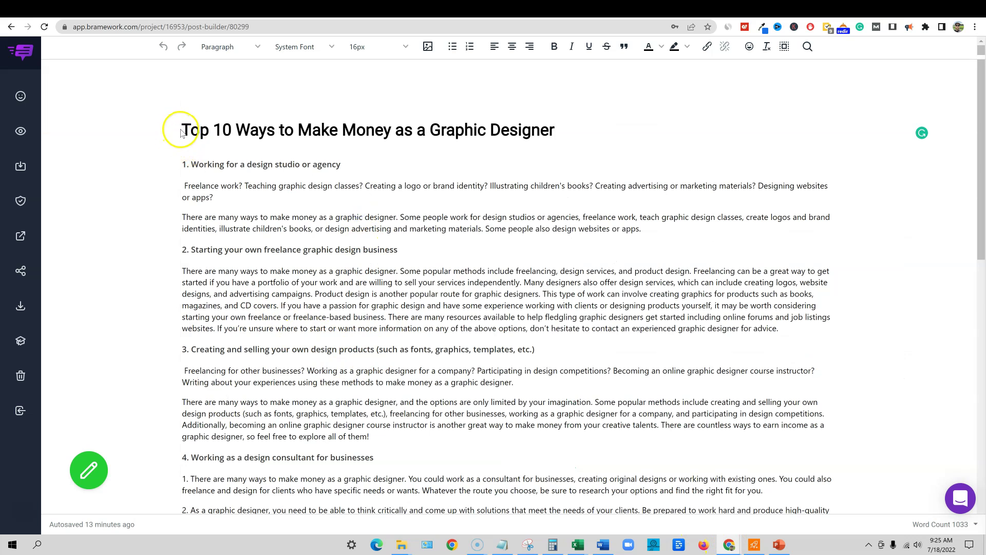
pyautogui.moveTo(182, 130); pyautogui.dragTo(552, 148)
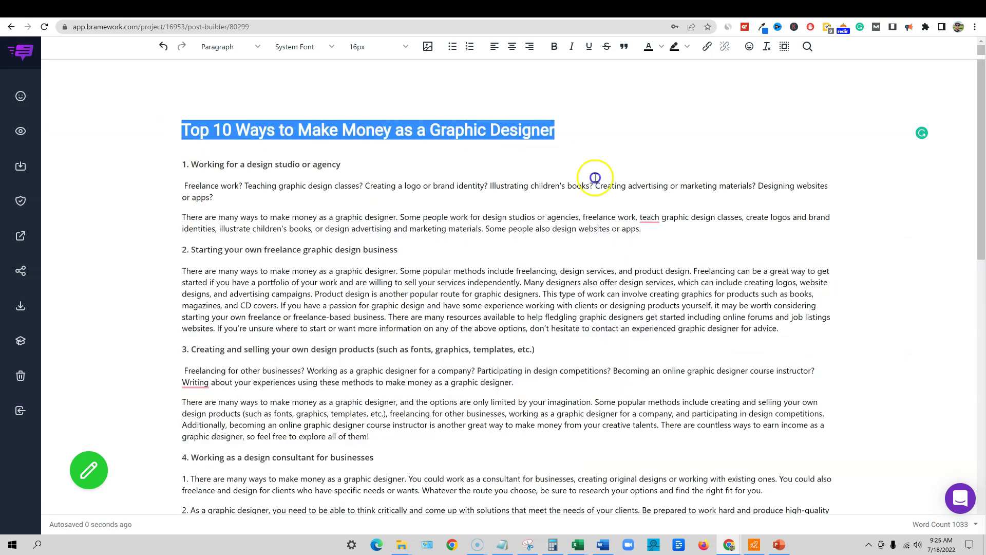
pyautogui.scroll(-12, 315, 269)
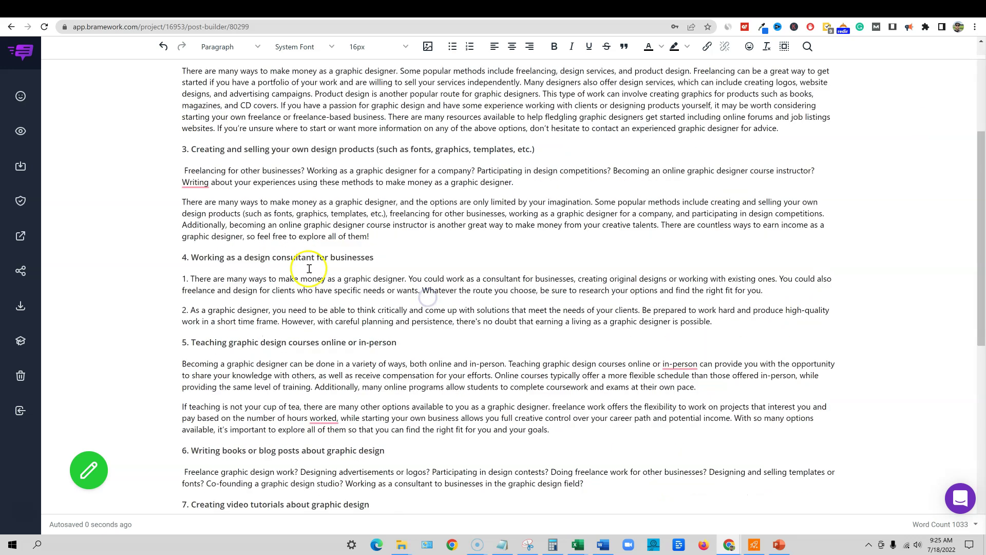
pyautogui.scroll(7, 462, 380)
pyautogui.scroll(5, 480, 382)
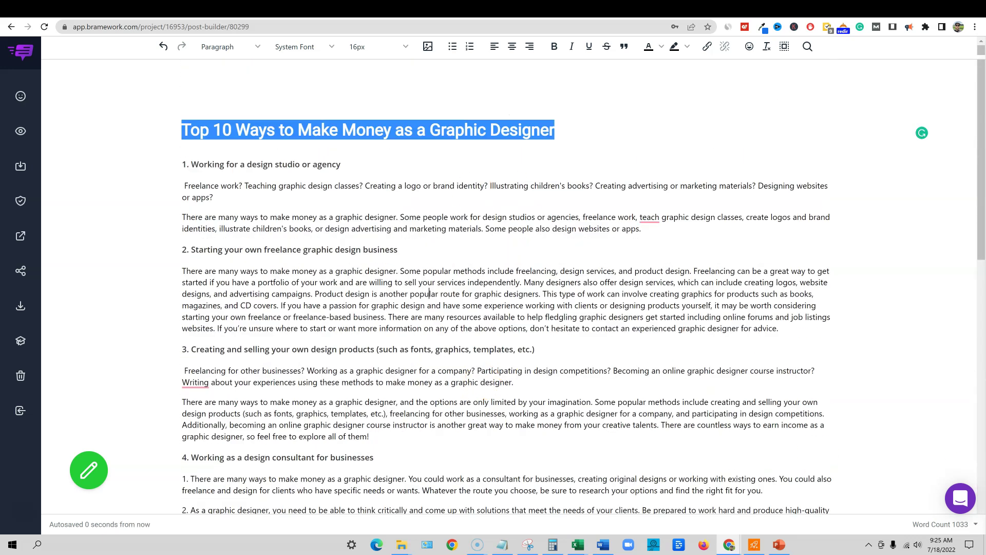
pyautogui.click(776, 10)
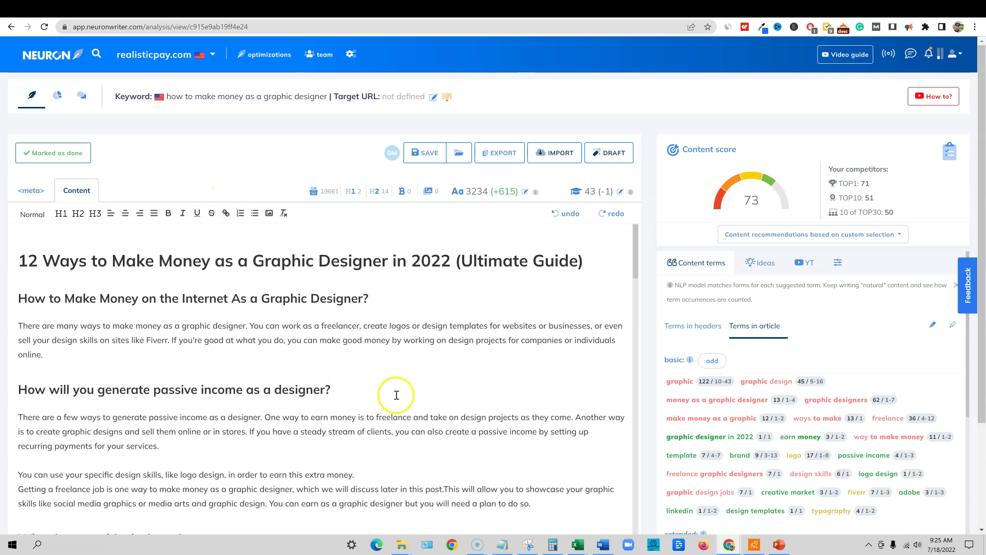
# Scroll through the NeuronWriter '12 Ways to Make Money as a Graphic Designer in 2022' article.
pyautogui.scroll(-10, 360, 395)
pyautogui.scroll(-15, 366, 400)
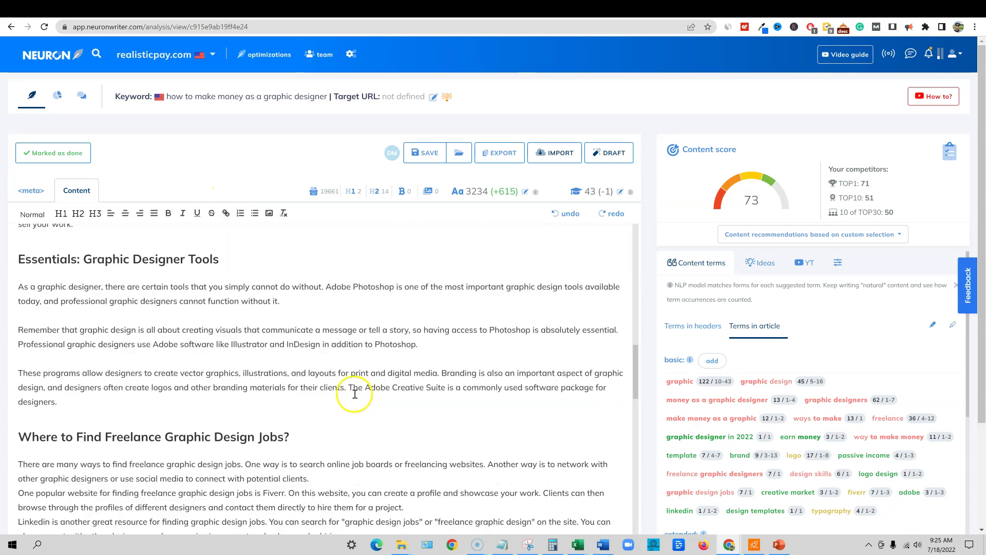
pyautogui.scroll(-20, 282, 386)
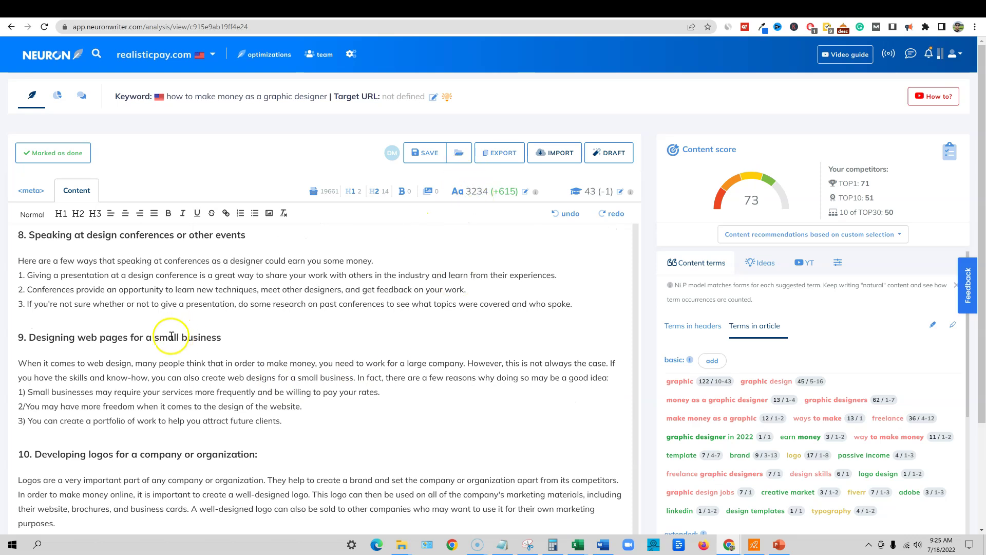
pyautogui.scroll(-5, 167, 333)
pyautogui.scroll(-3, 205, 330)
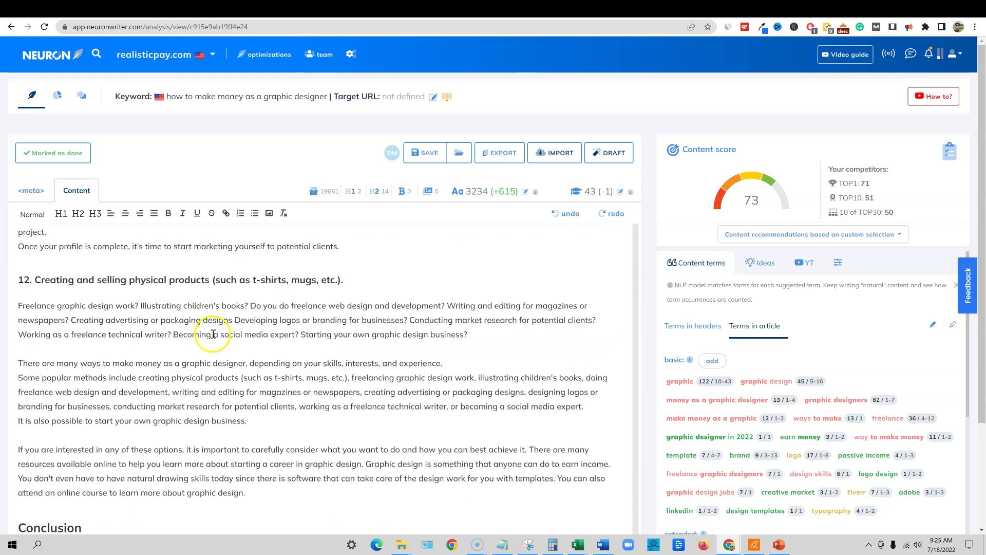
pyautogui.scroll(-3, 192, 330)
pyautogui.scroll(5, 117, 351)
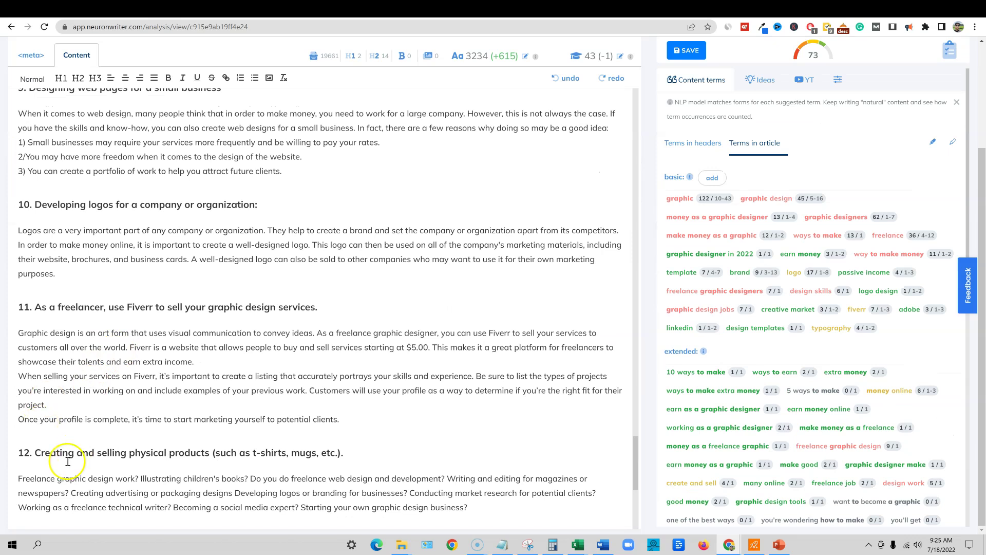
pyautogui.scroll(4, 80, 226)
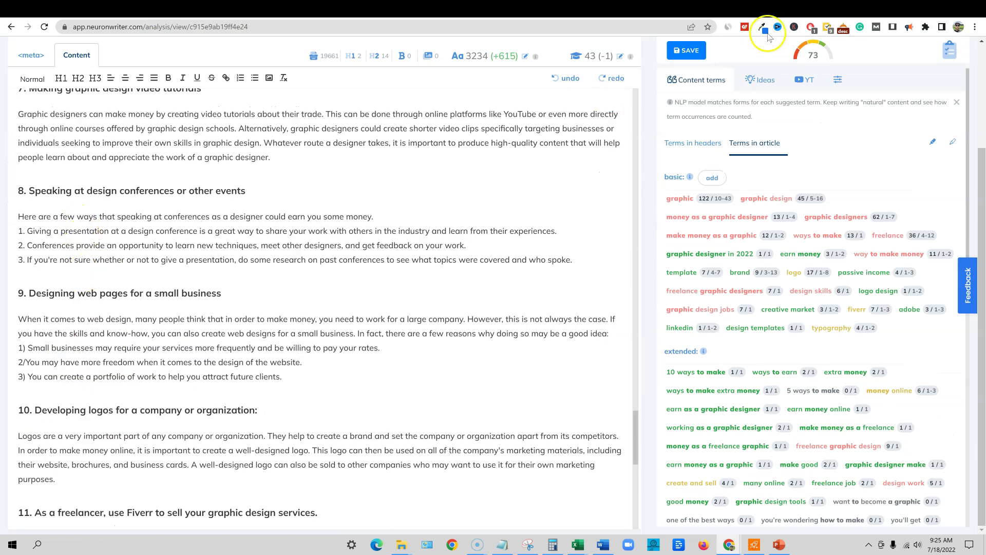
# Return to the Bramework 'Top 10 Ways' draft and scroll it down and back up.
pyautogui.click(745, 6)
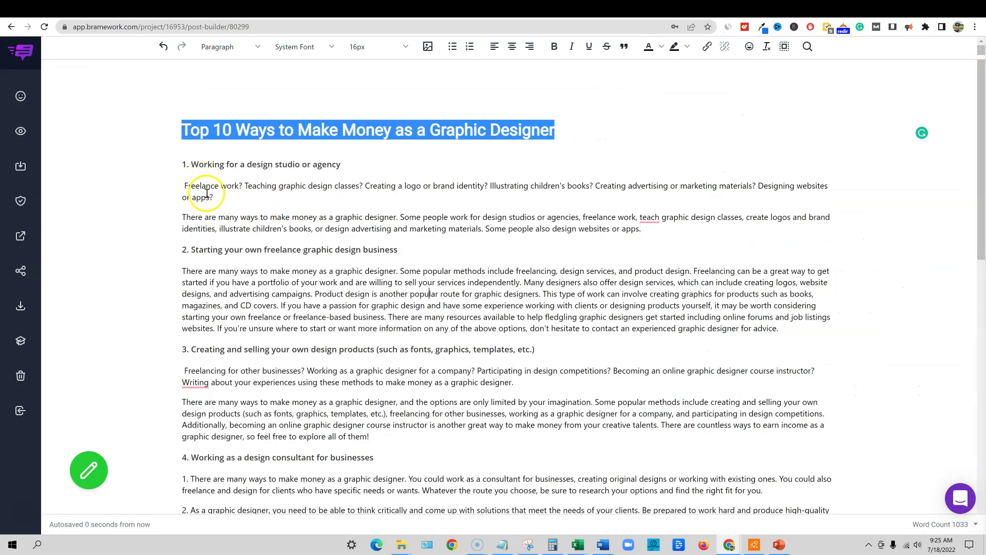
pyautogui.scroll(-12, 235, 341)
pyautogui.scroll(14, 260, 374)
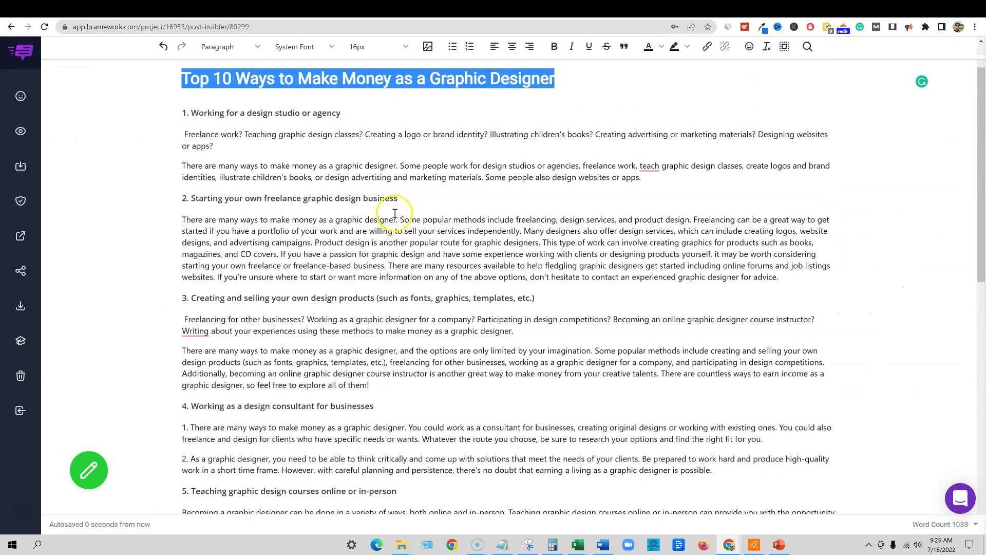
# Go back to NeuronWriter and scroll the '12 Ways' article up to the top of the editor.
pyautogui.click(833, 9)
pyautogui.scroll(9, 204, 376)
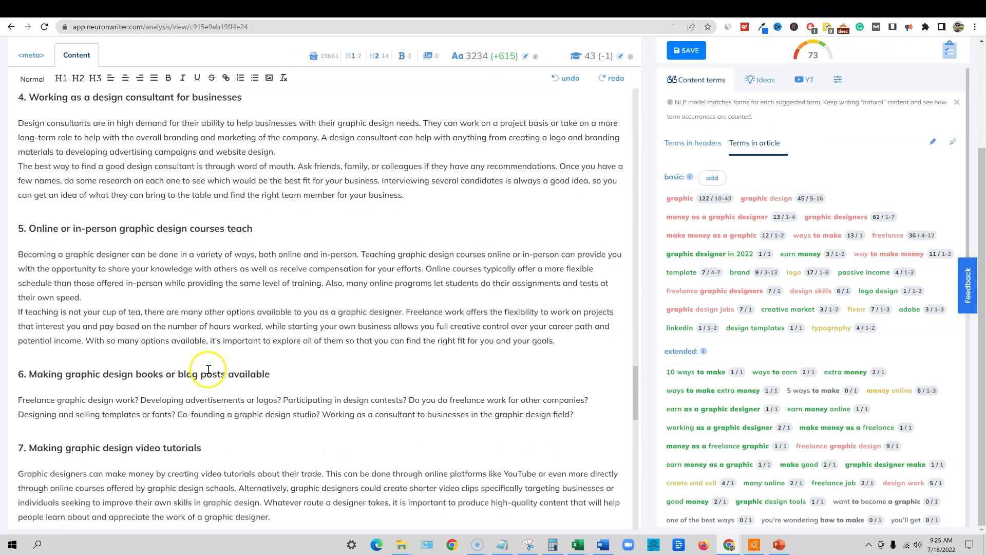
pyautogui.scroll(14, 260, 261)
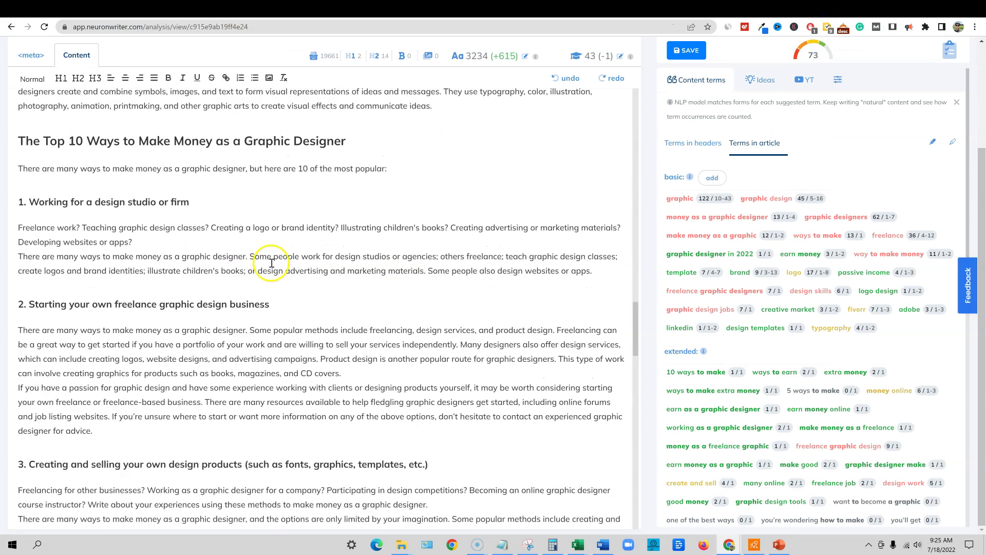
pyautogui.scroll(15, 350, 383)
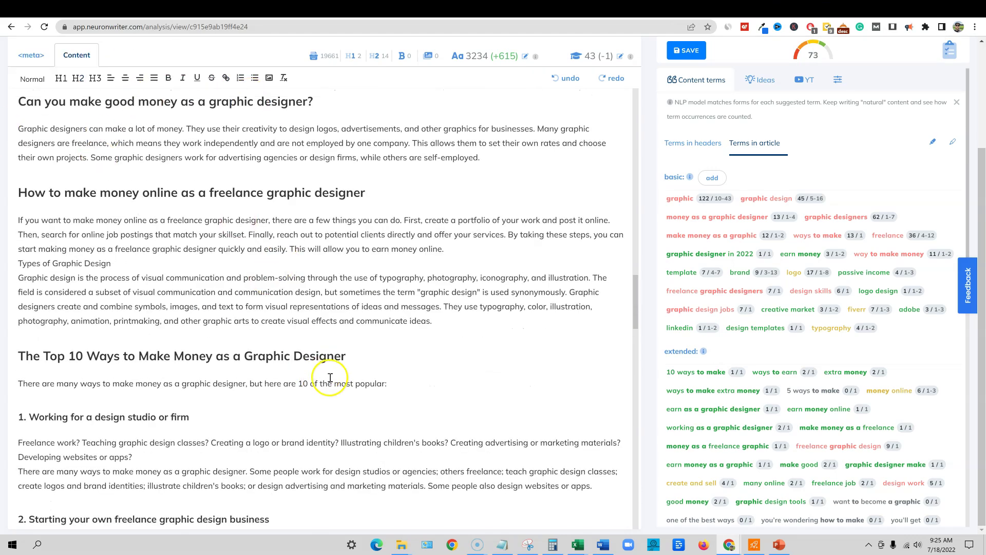
pyautogui.scroll(10, 381, 396)
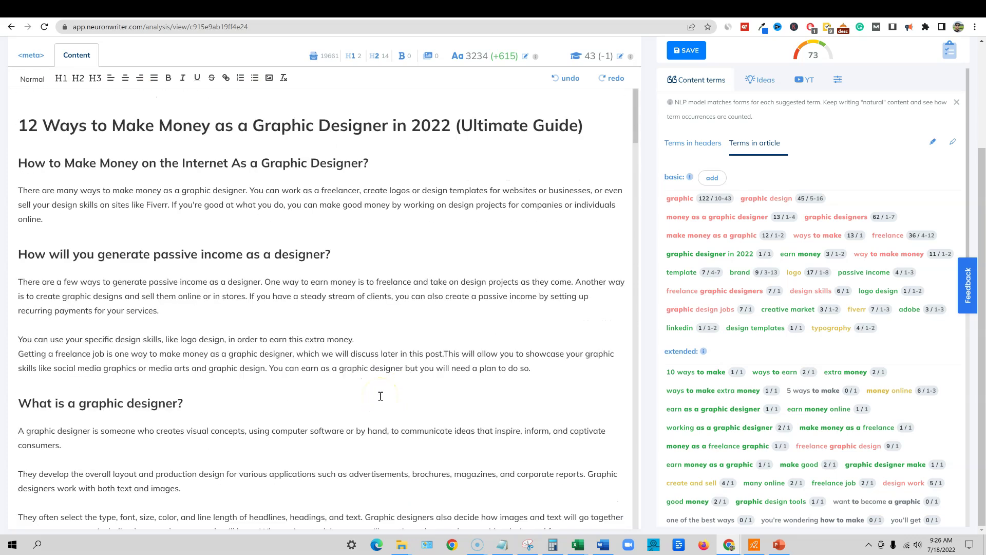
pyautogui.scroll(4, 833, 252)
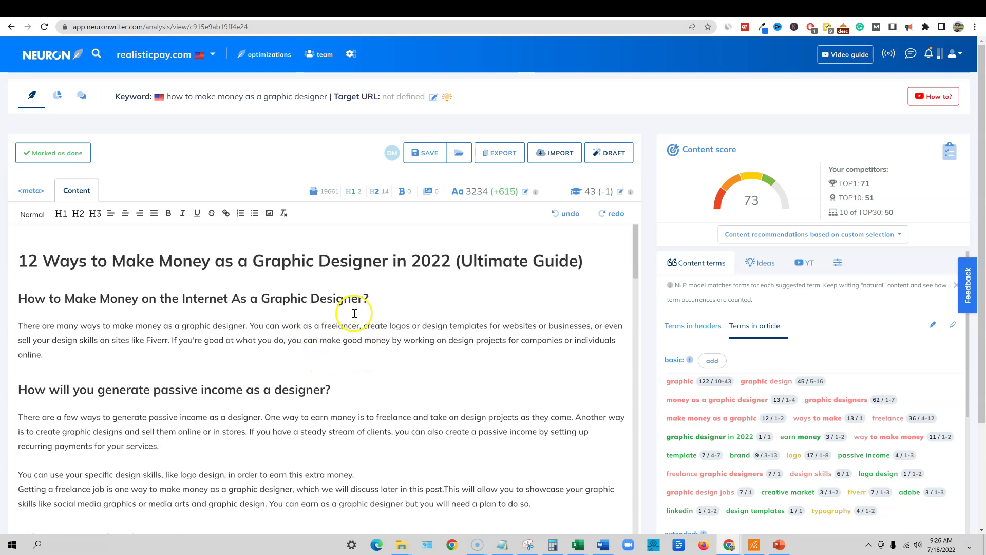
pyautogui.click(58, 98)
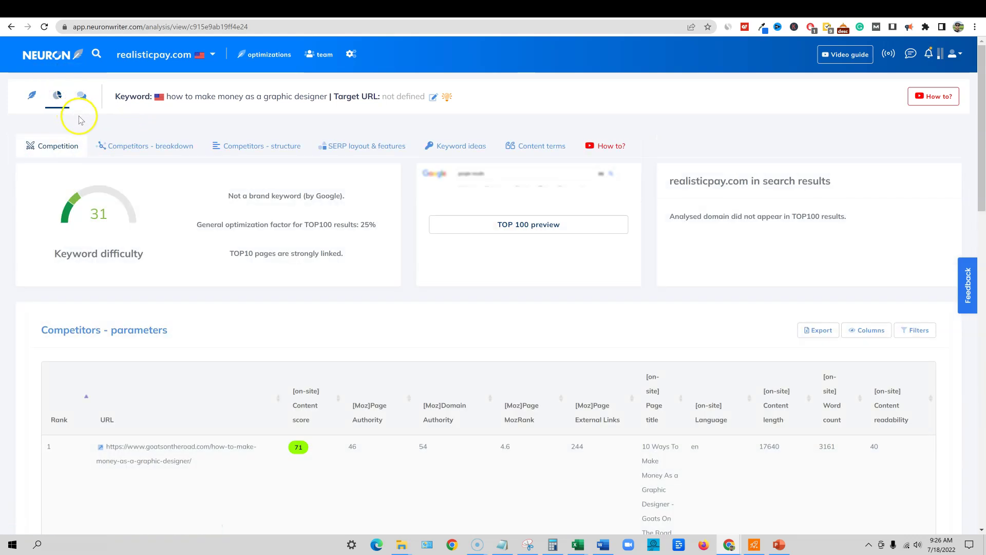
pyautogui.scroll(-3, 291, 326)
pyautogui.scroll(-1, 294, 327)
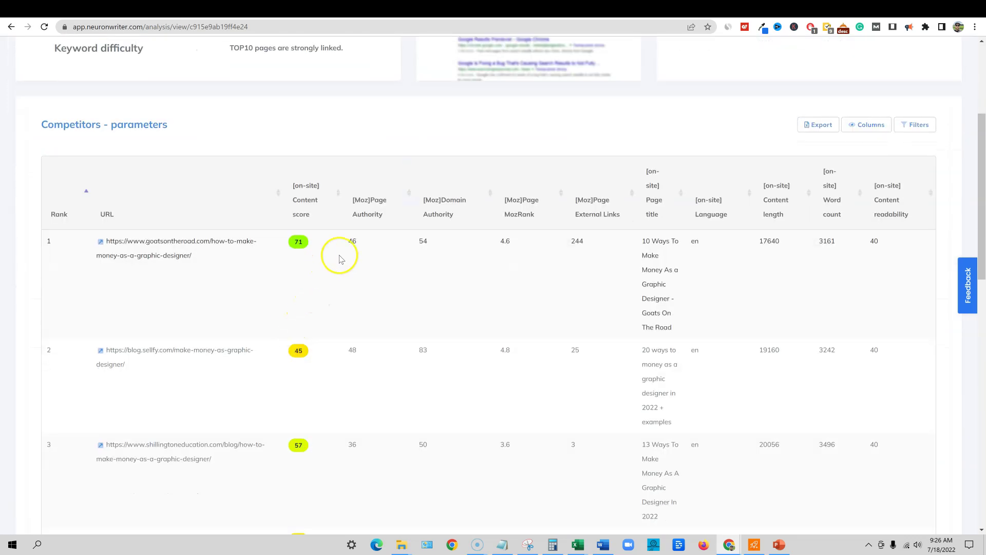
pyautogui.scroll(-2, 447, 262)
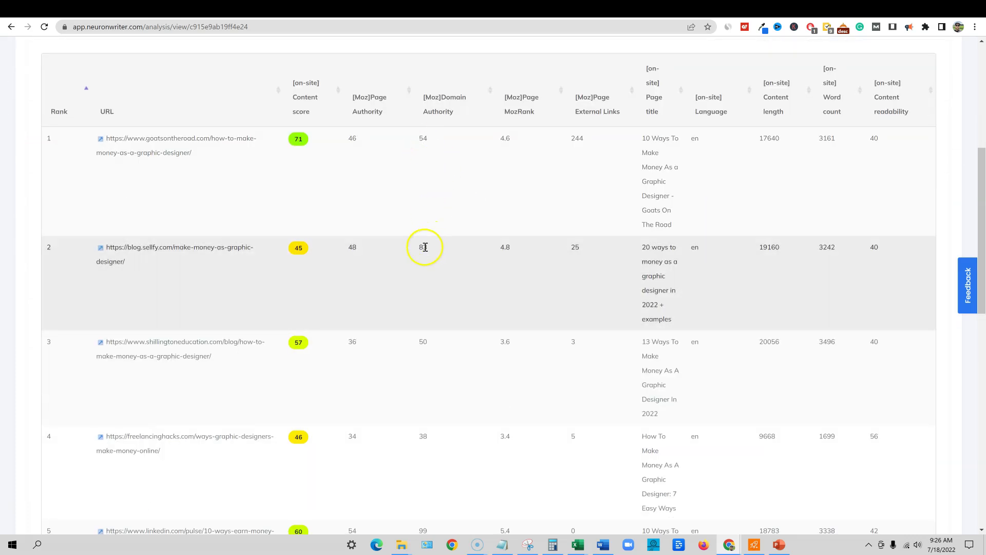
pyautogui.scroll(-3, 447, 328)
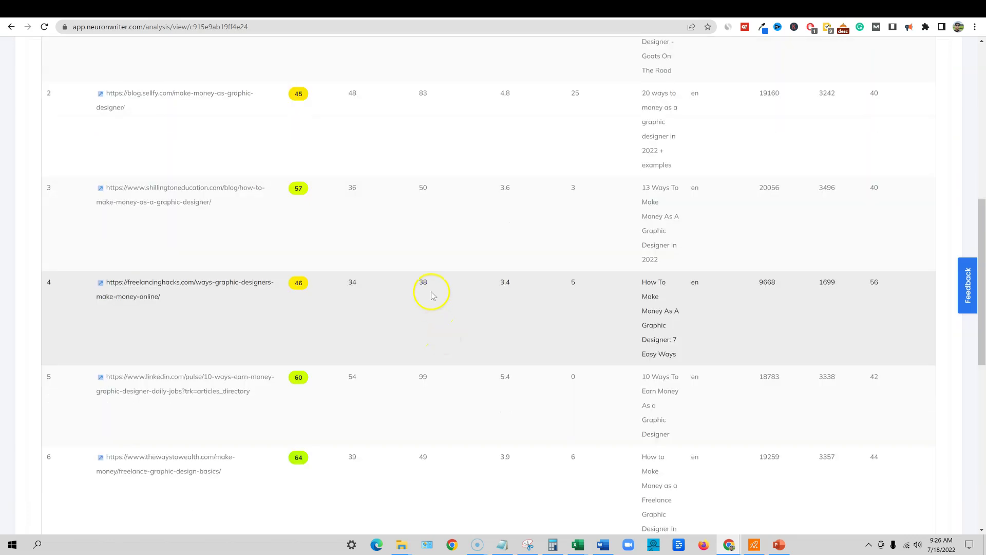
pyautogui.scroll(-5, 433, 385)
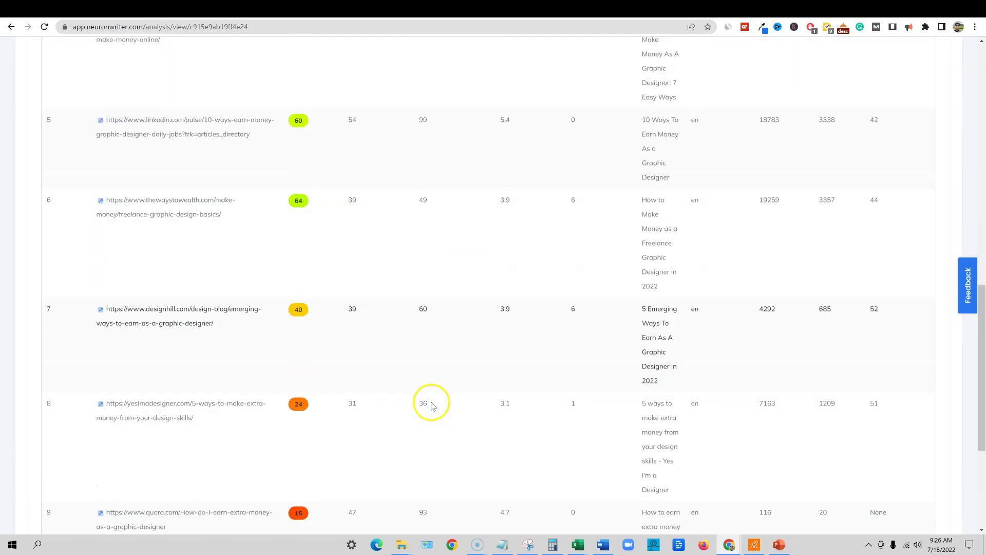
pyautogui.scroll(-4, 432, 410)
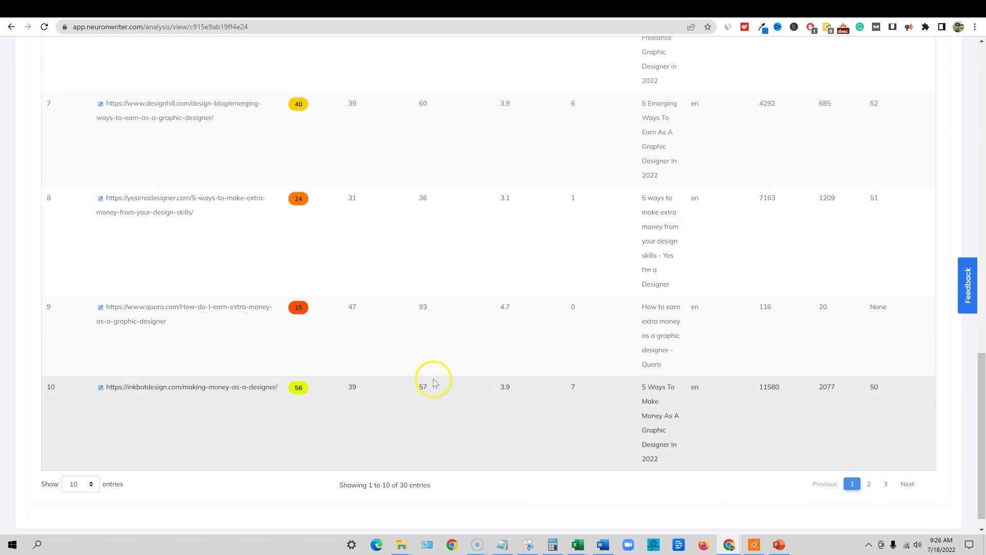
pyautogui.scroll(3, 434, 386)
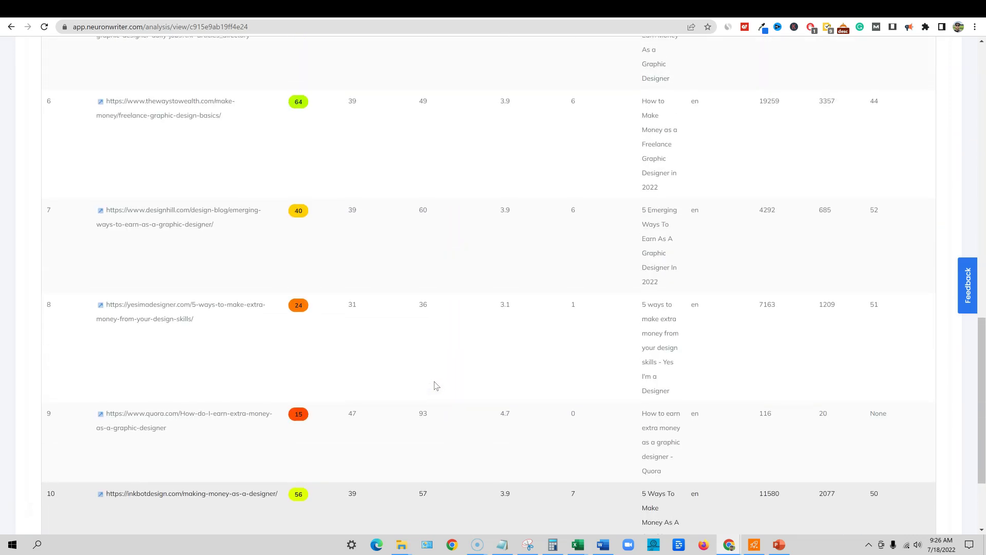
pyautogui.scroll(11, 433, 386)
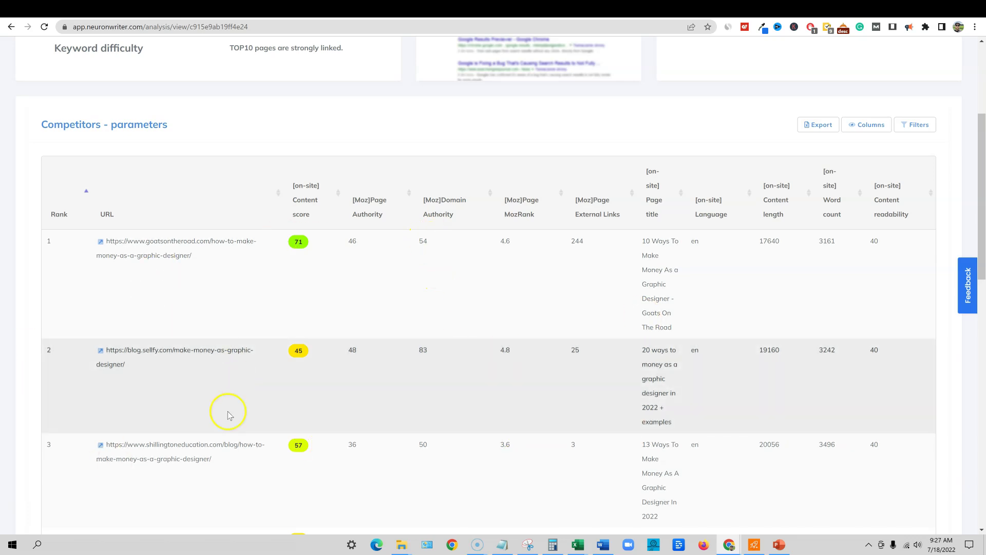
pyautogui.scroll(-14, 604, 415)
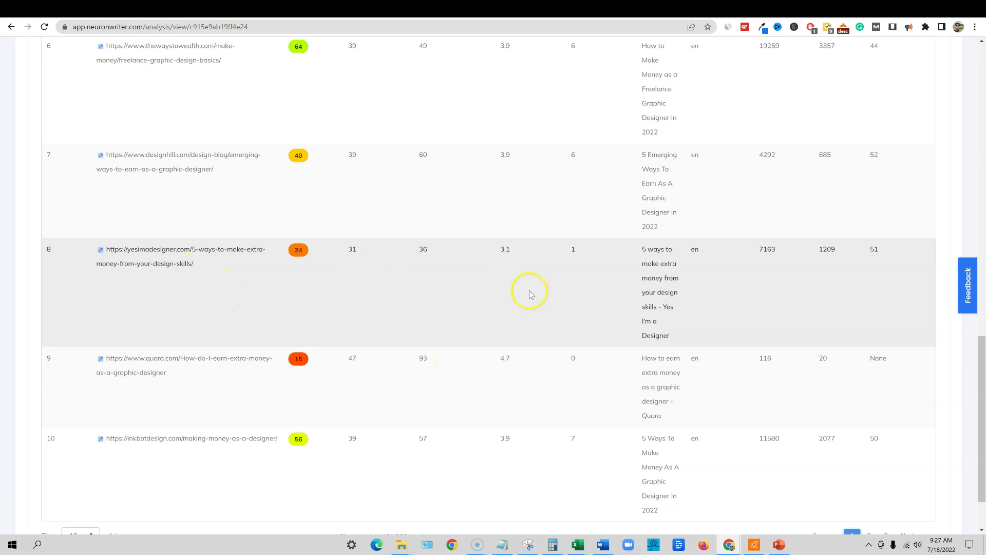
pyautogui.scroll(14, 507, 311)
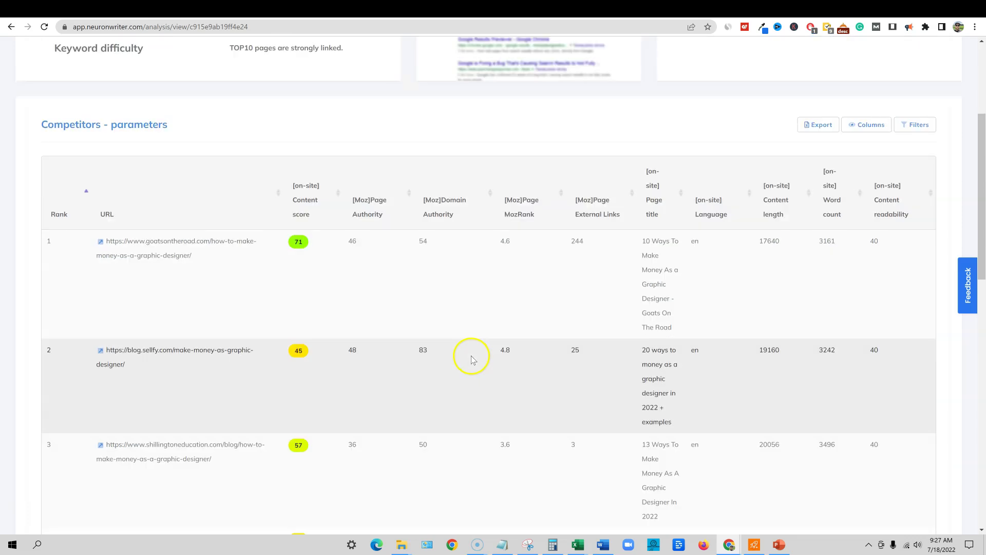
pyautogui.scroll(-12, 433, 323)
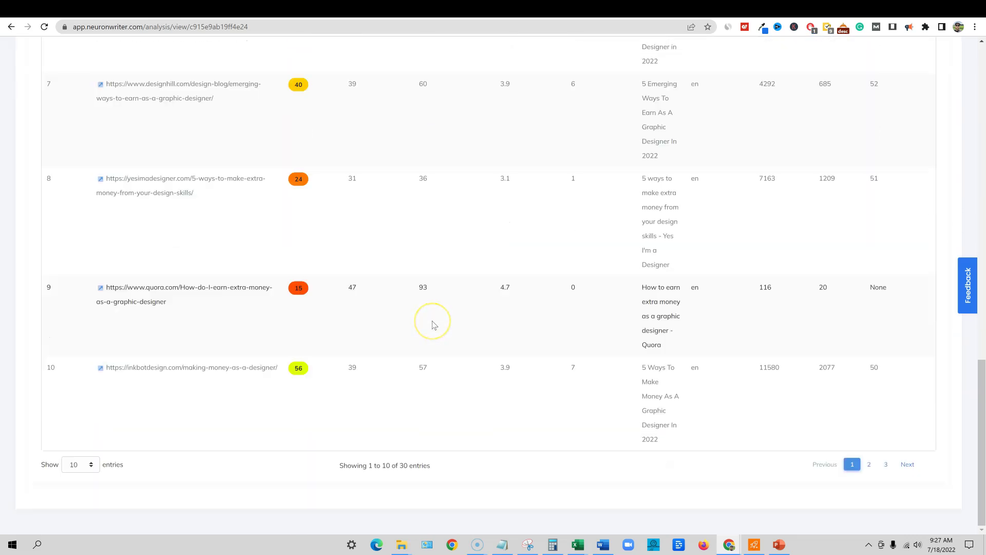
pyautogui.scroll(18, 432, 323)
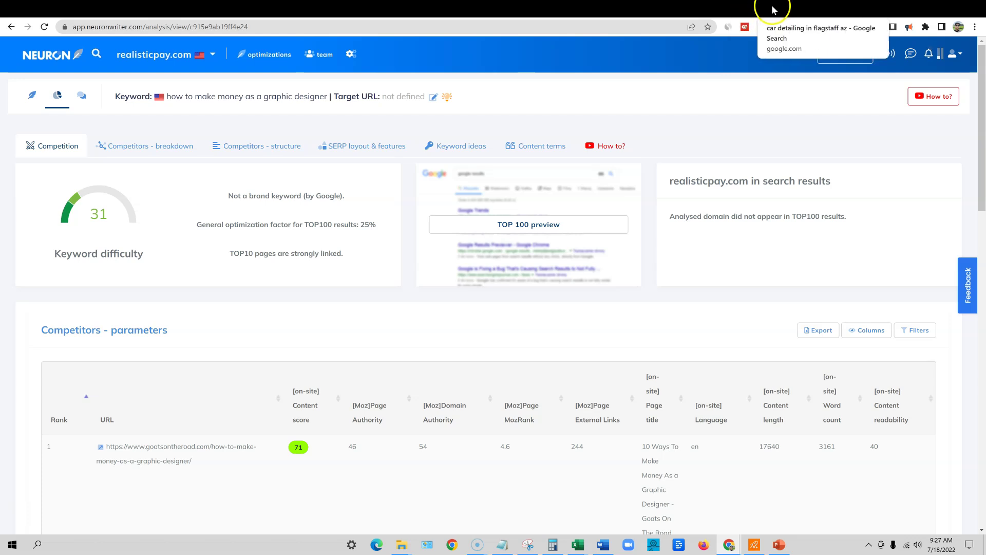
# On page 6 for 'car detailing in flagstaff az', open the Auto Detailing Report result and select the query.
pyautogui.click(775, 9)
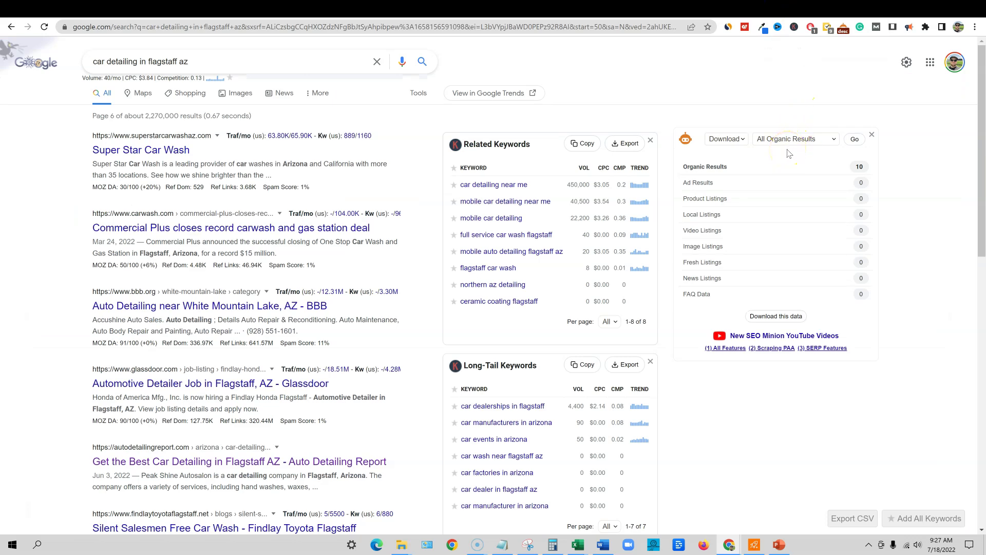
pyautogui.scroll(-7, 789, 153)
pyautogui.scroll(7, 791, 154)
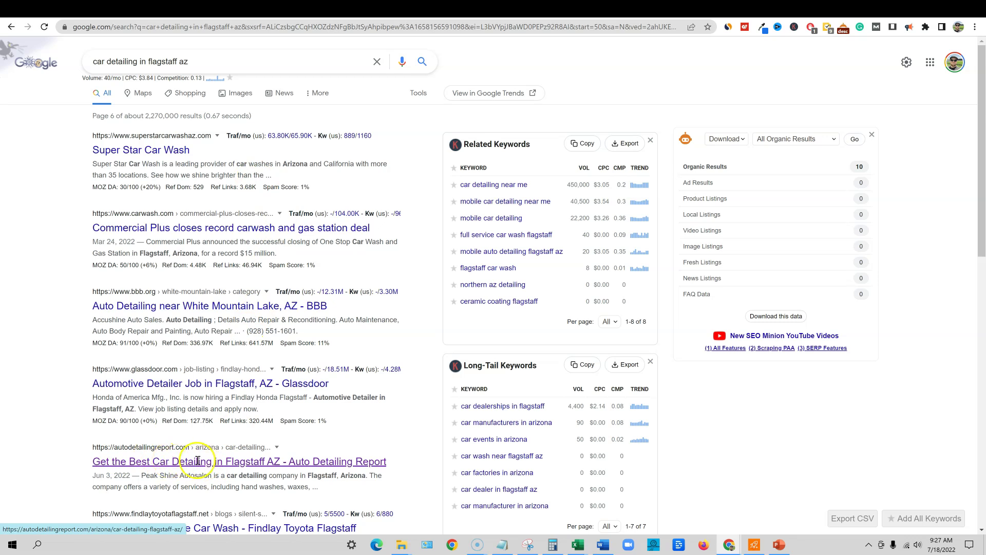
pyautogui.moveTo(164, 403)
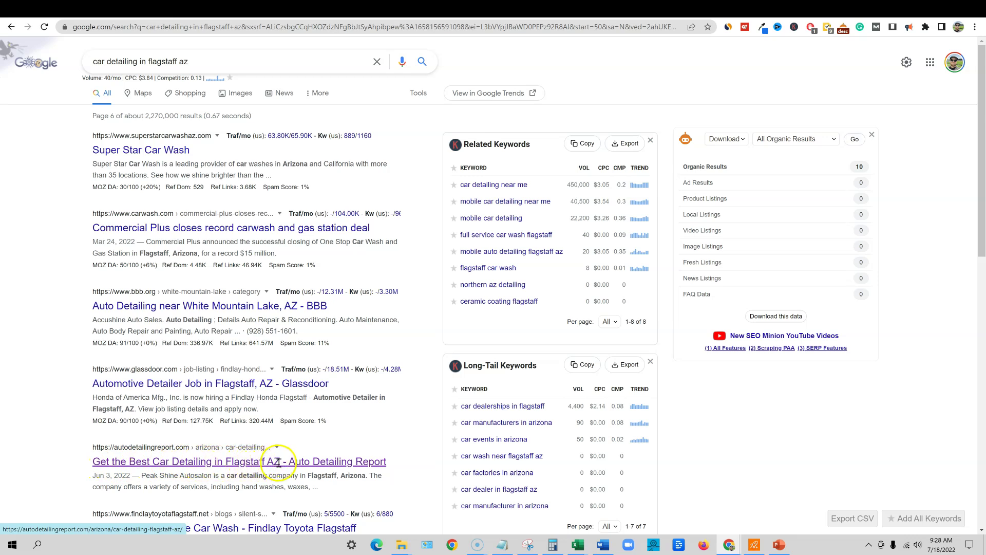
pyautogui.keyDown('ctrl'); pyautogui.click(237, 470); pyautogui.keyUp('ctrl')
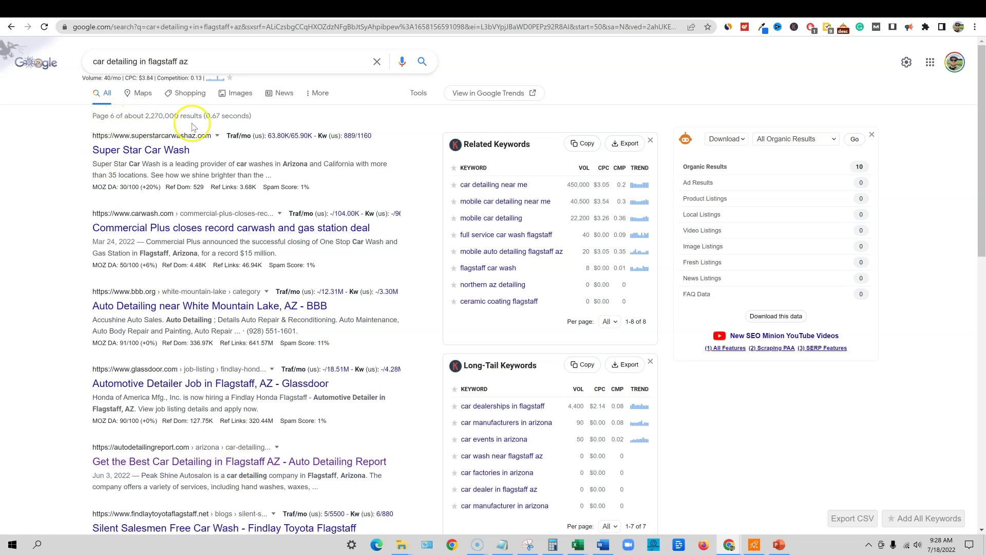
pyautogui.moveTo(204, 61); pyautogui.dragTo(92, 62)
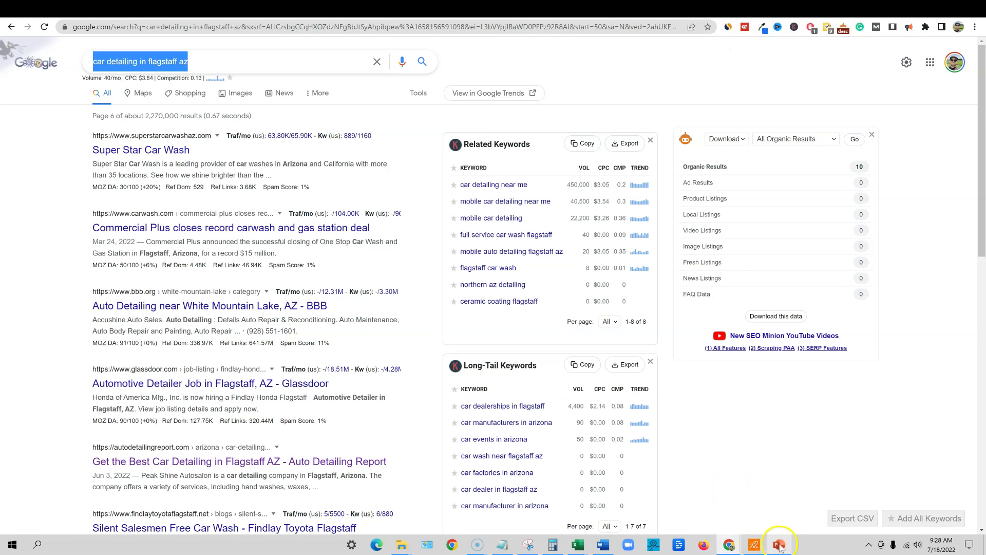
pyautogui.moveTo(779, 547)
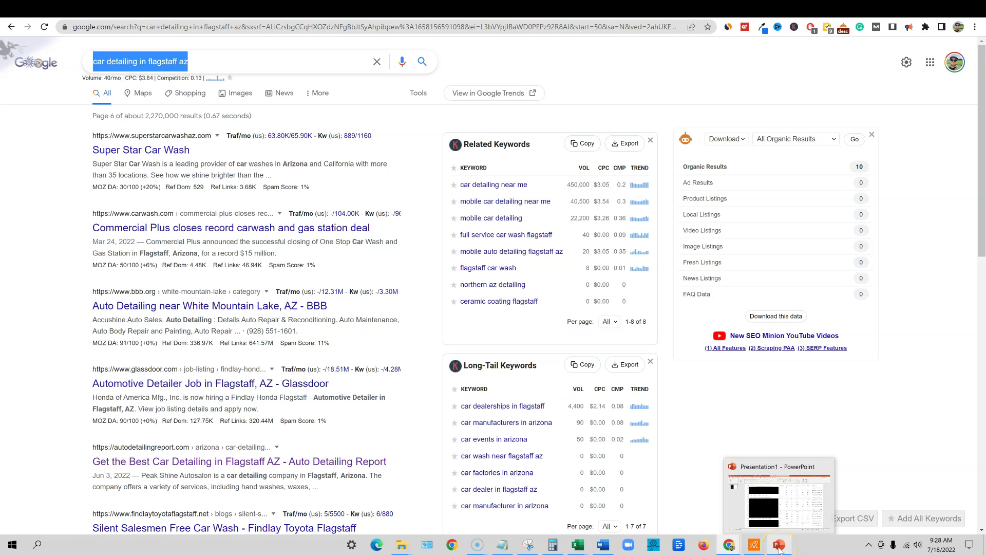
# Bring forward the PowerPoint keyword rank table slide and click on the table.
pyautogui.click(779, 547)
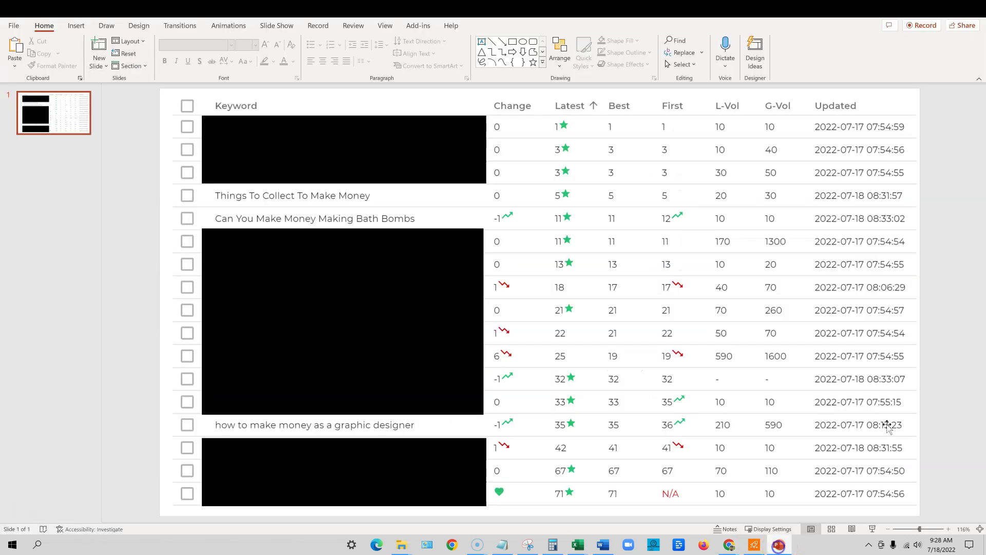
pyautogui.click(588, 178)
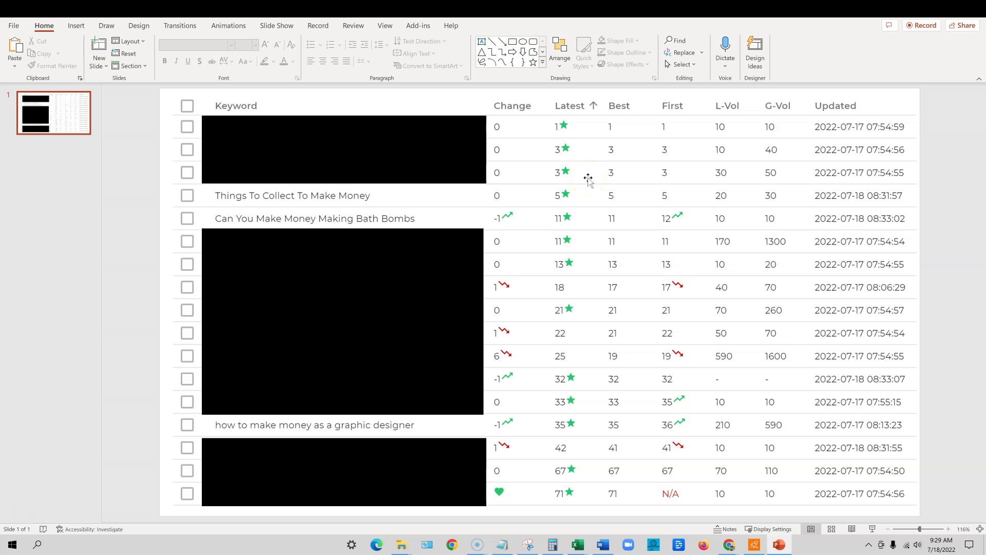